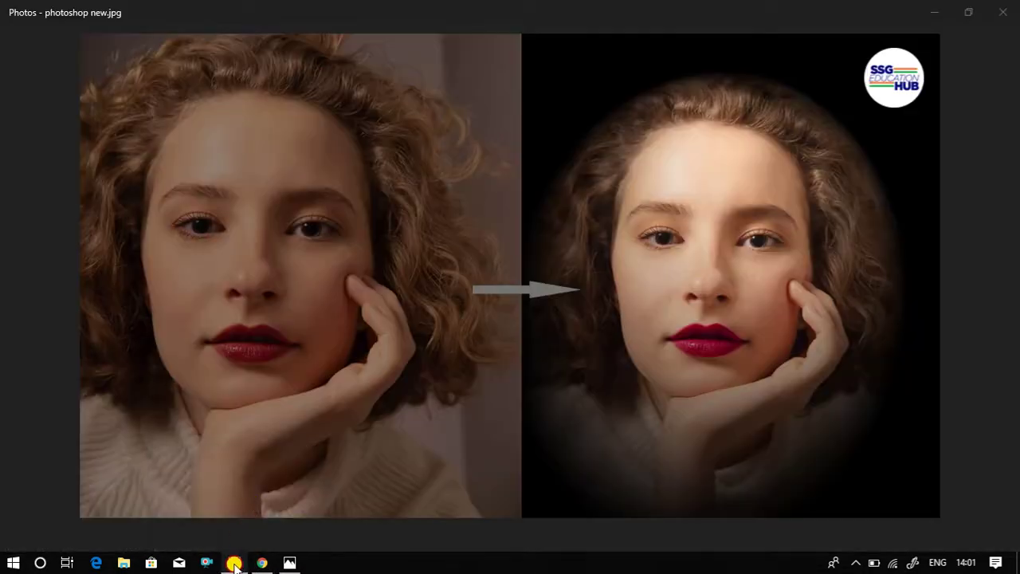
Step: Bring Photoshop to the front with the original portrait new.jpg open
click(235, 566)
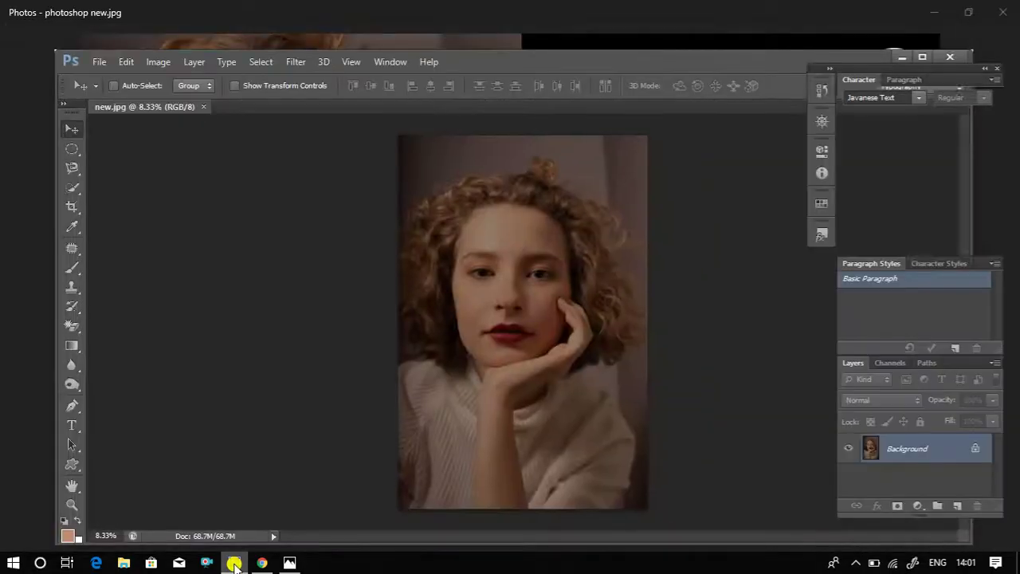
Step: Maximize Photoshop and duplicate the Background layer as Layer 1
double_click(609, 62)
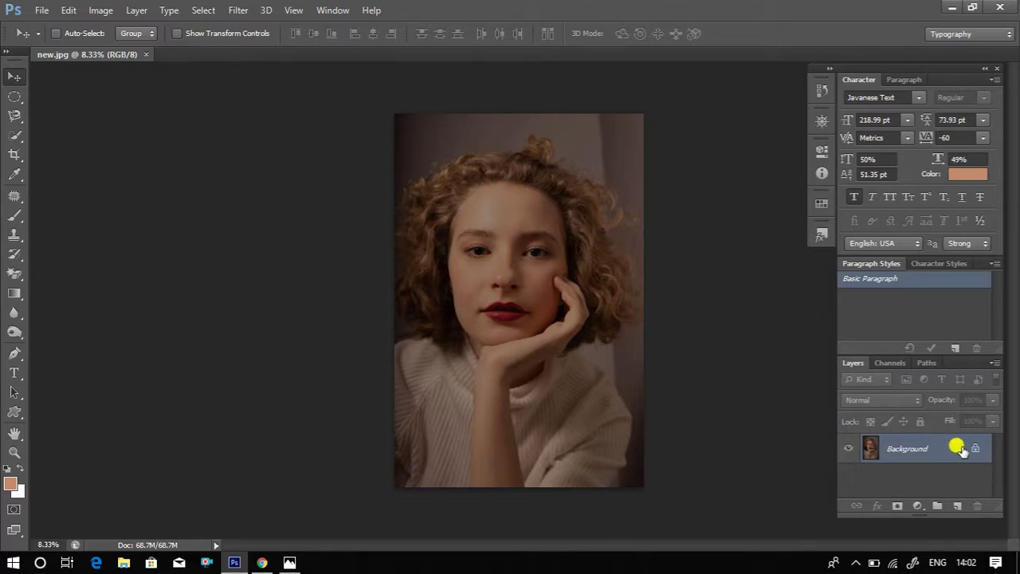
key(ctrl+j)
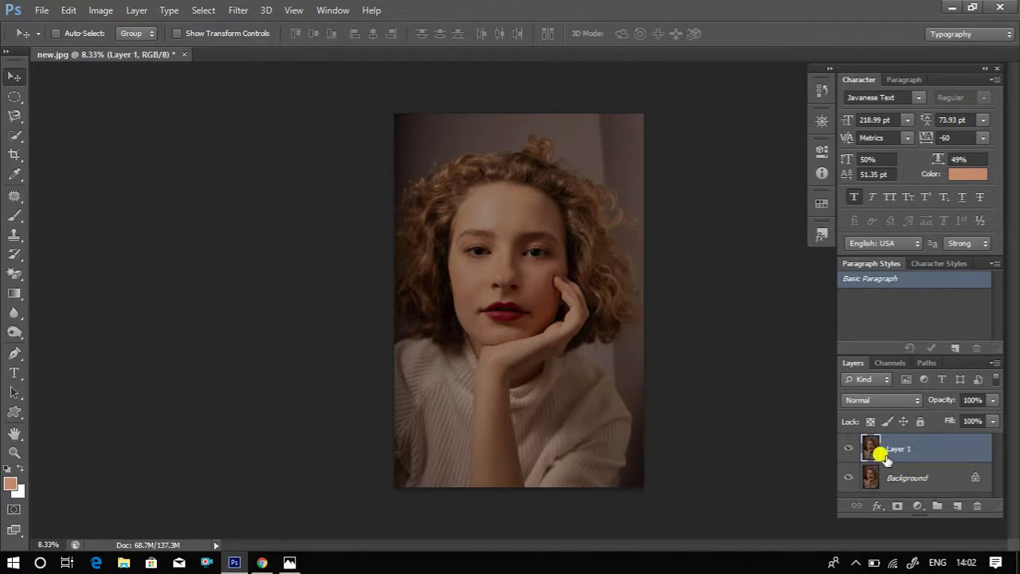
Step: Convert Layer 1 into a Smart Object
right_click(888, 453)
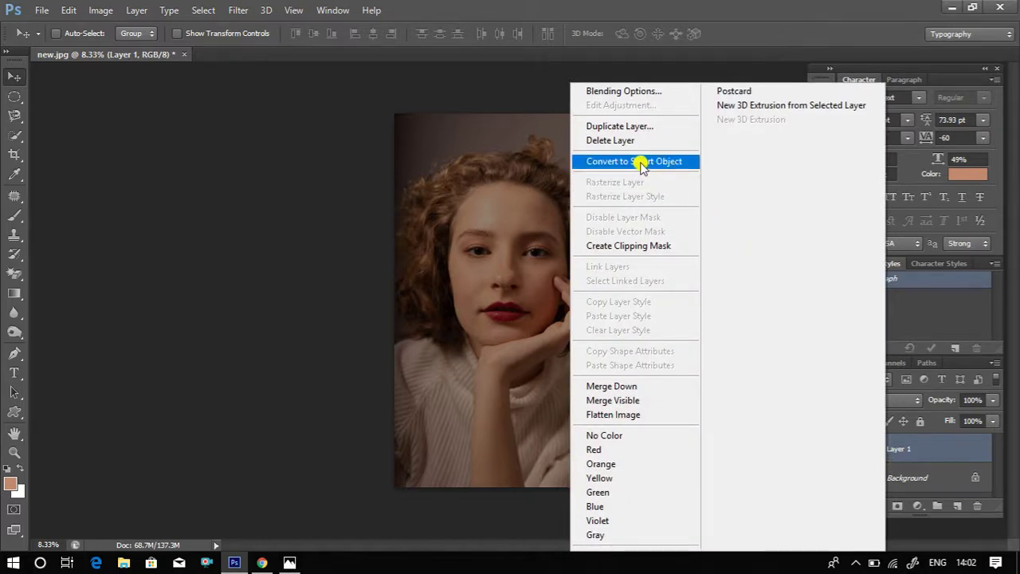
right_click(914, 454)
right_click(907, 456)
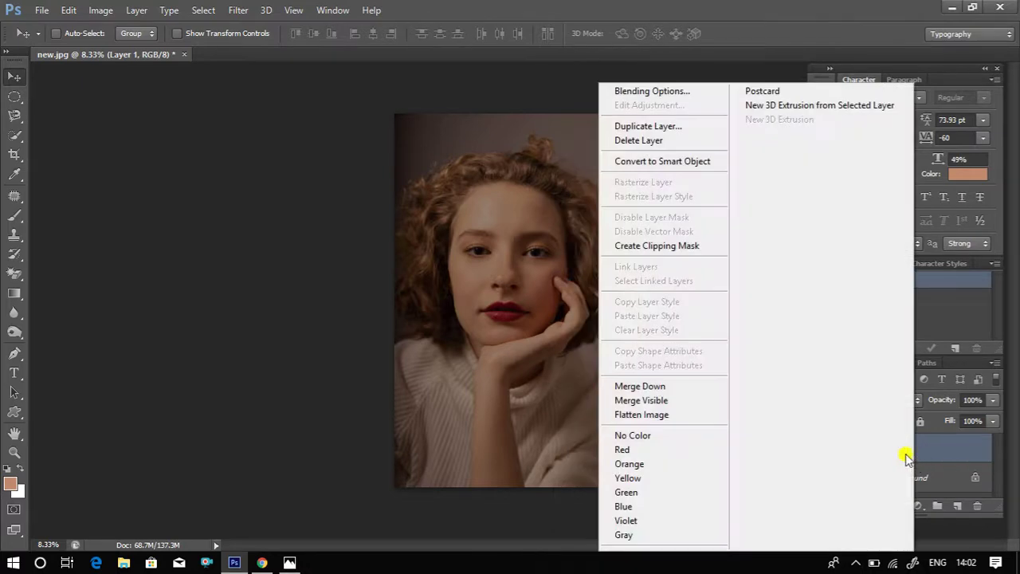
click(666, 162)
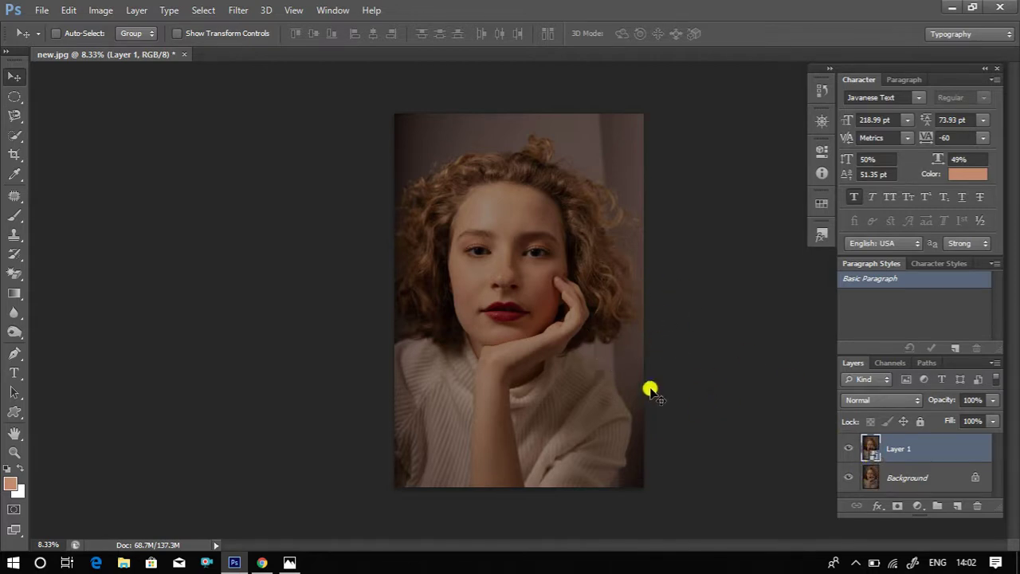
click(233, 10)
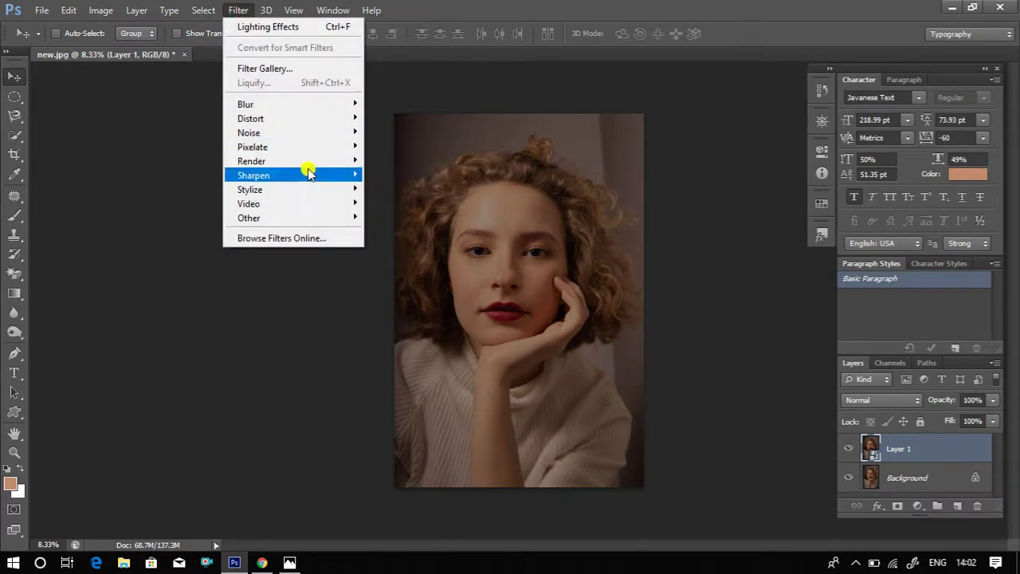
Step: Add Lighting Effects with a spot light shaped as an upright oval over the face and hair
mouse_move(251, 161)
click(401, 188)
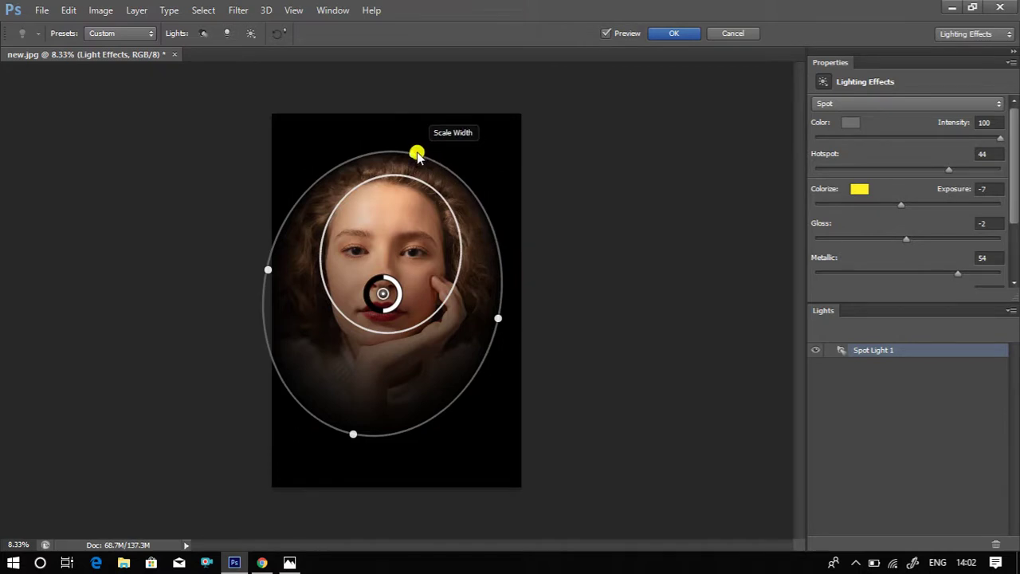
drag(414, 152, 423, 136)
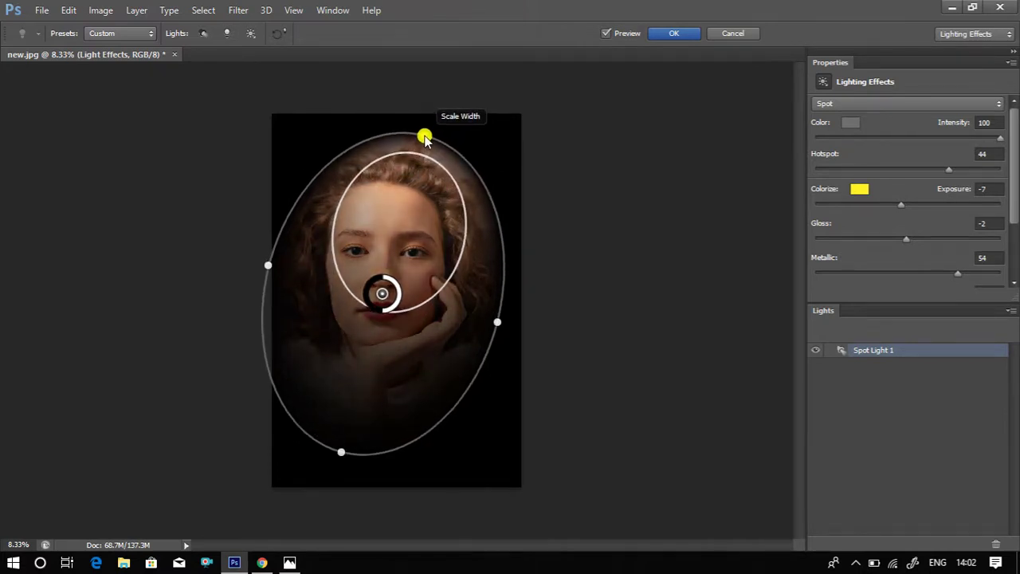
drag(493, 327, 490, 315)
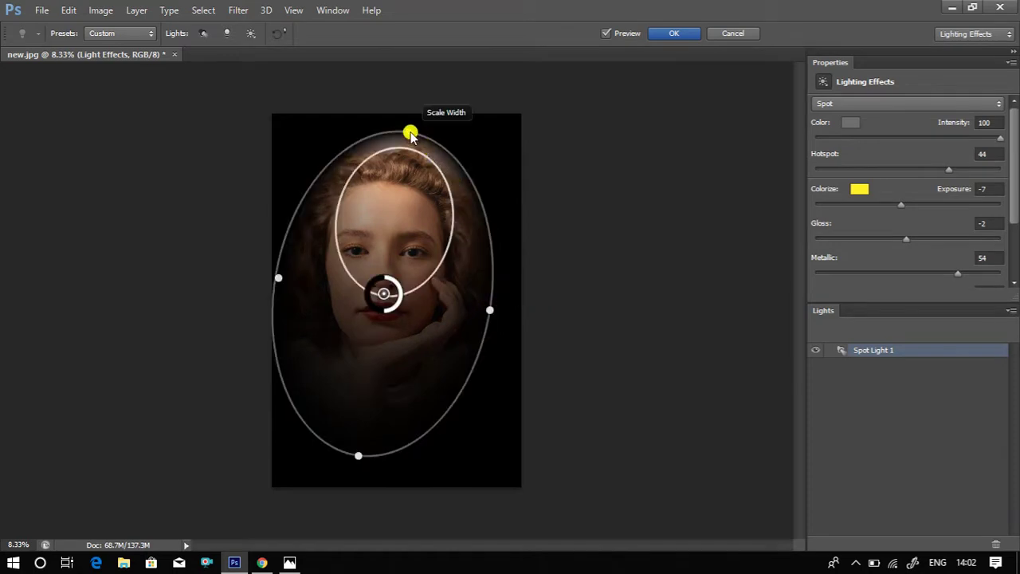
drag(407, 129, 390, 129)
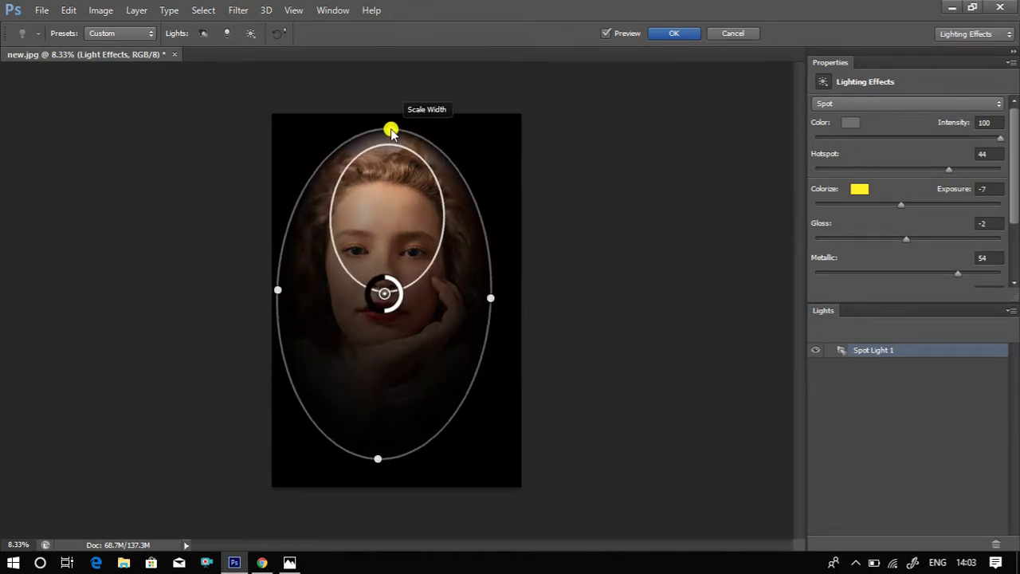
drag(381, 466, 383, 459)
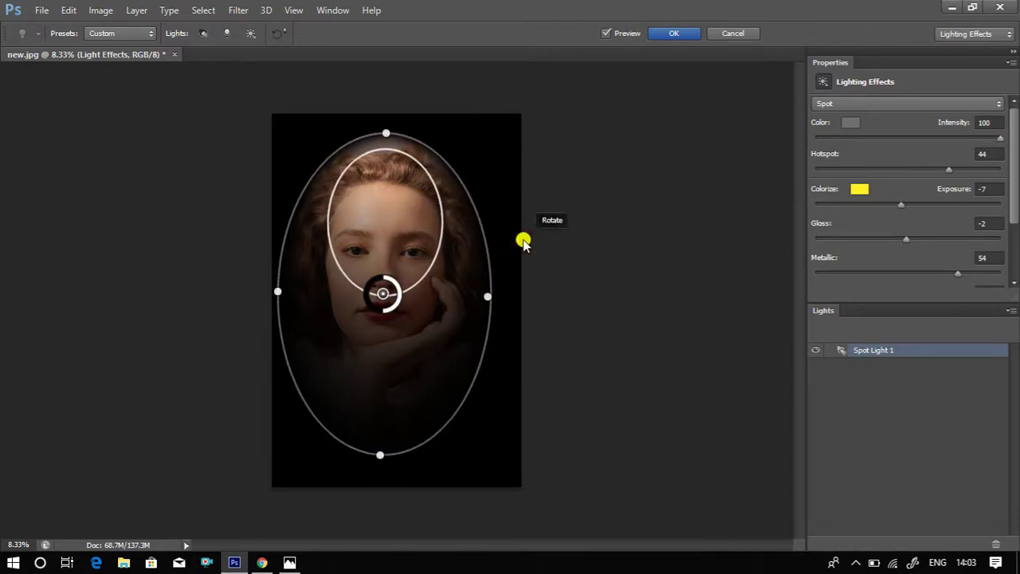
click(849, 122)
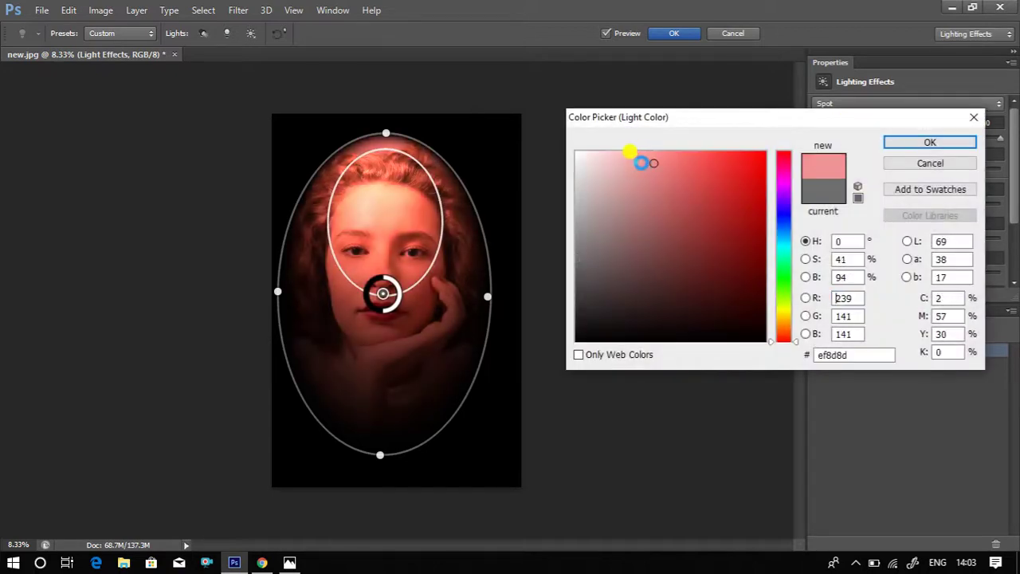
mouse_move(693, 201)
mouse_down()
mouse_move(622, 253)
mouse_move(688, 257)
mouse_move(731, 230)
mouse_move(674, 241)
mouse_up()
click(629, 264)
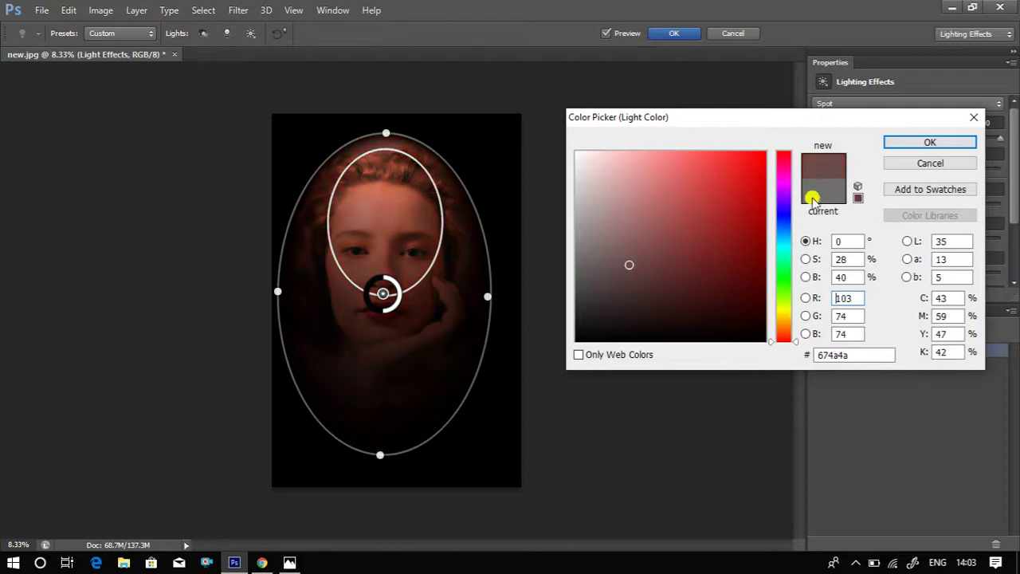
click(782, 183)
drag(787, 195, 787, 187)
mouse_move(723, 183)
mouse_down()
mouse_move(676, 162)
mouse_move(595, 252)
mouse_move(553, 212)
mouse_move(615, 284)
mouse_move(648, 306)
mouse_move(645, 282)
mouse_move(696, 205)
mouse_move(708, 205)
mouse_up()
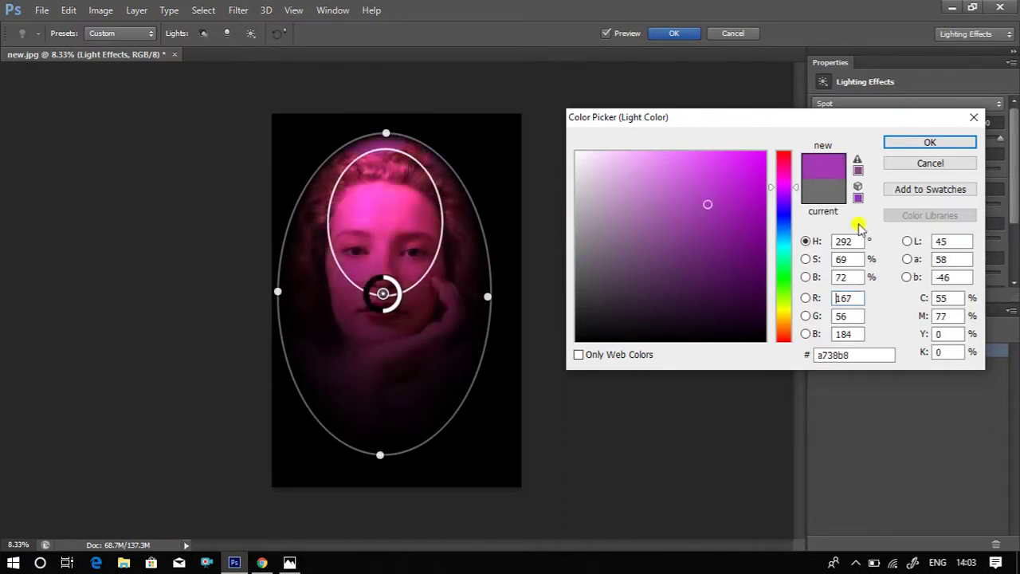
drag(786, 231, 777, 223)
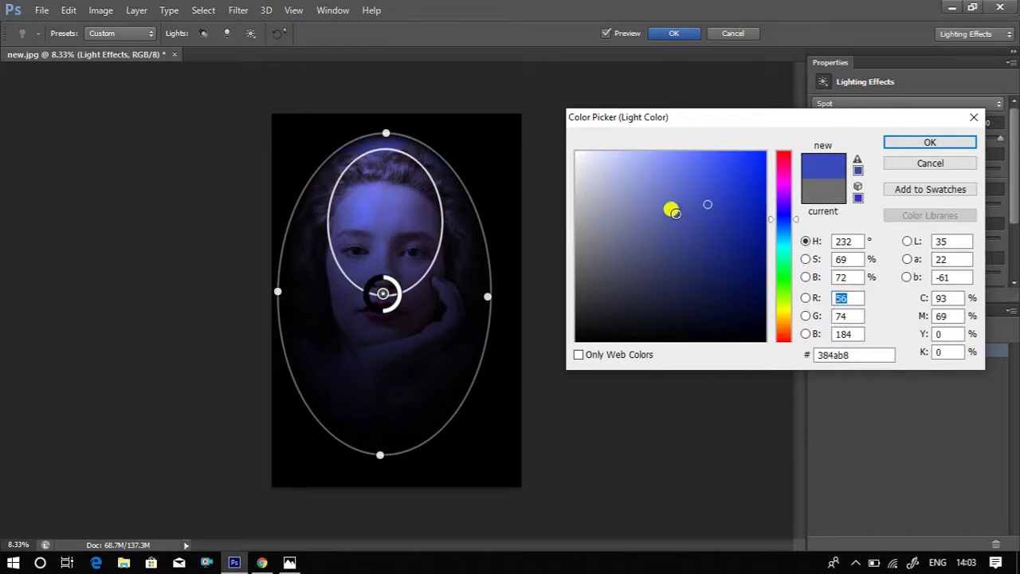
mouse_move(673, 212)
mouse_down()
mouse_move(637, 180)
mouse_move(630, 196)
mouse_move(644, 181)
mouse_move(635, 189)
mouse_move(649, 196)
mouse_move(626, 180)
mouse_move(612, 200)
mouse_up()
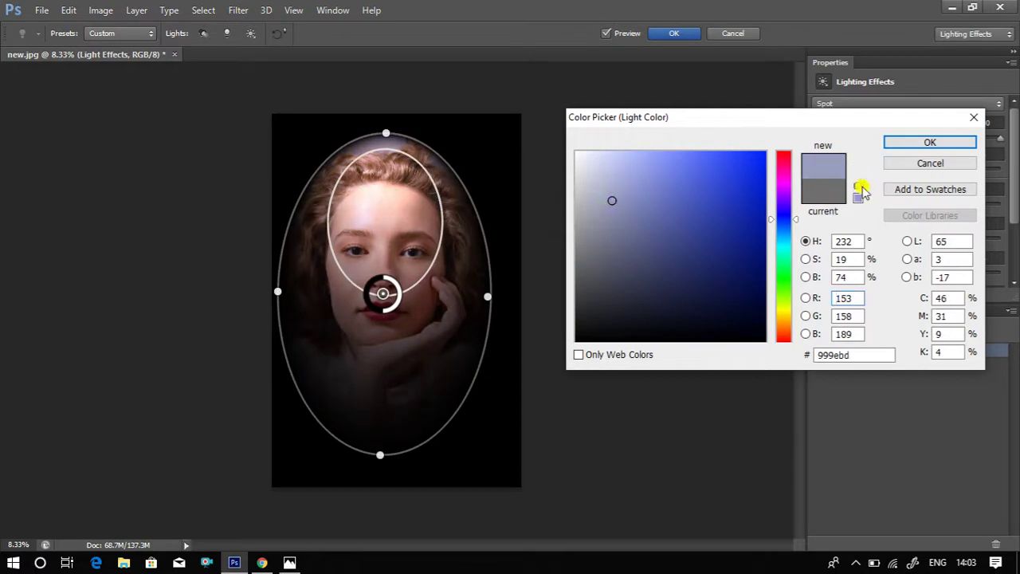
click(924, 164)
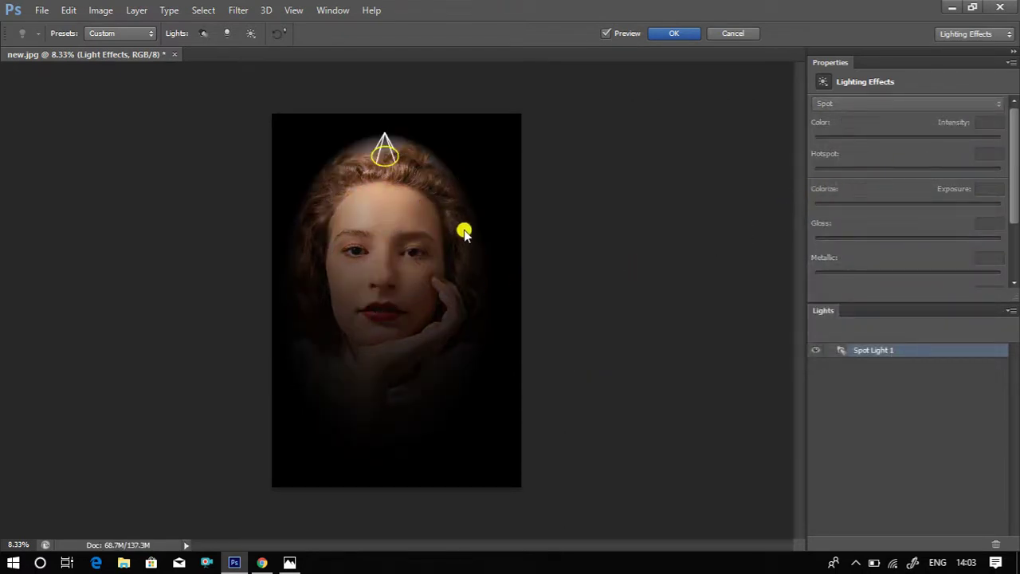
Step: Lower Spot Light 1's intensity, enlarge its oval, centre it on the face, and apply it
click(384, 153)
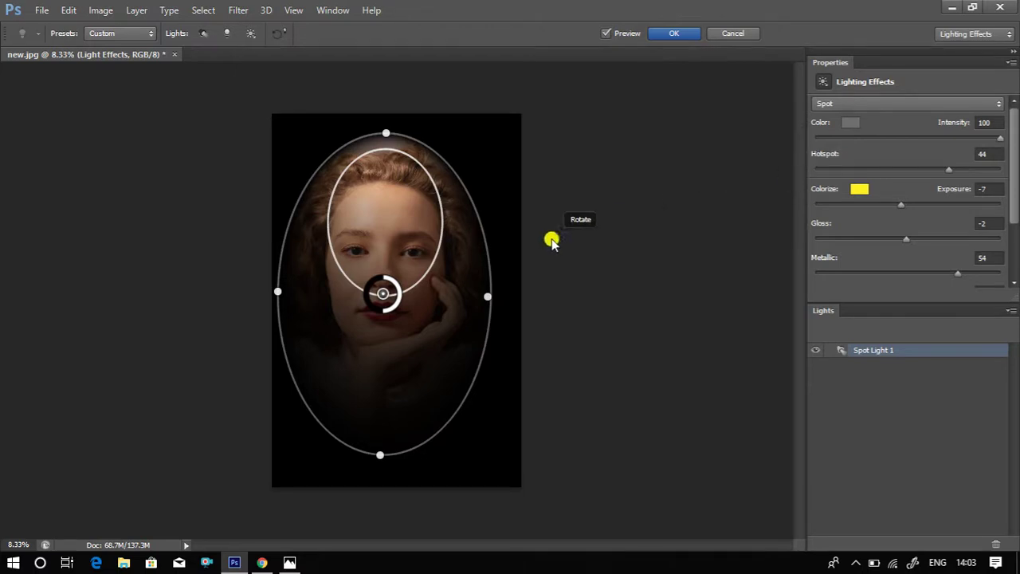
mouse_move(401, 296)
mouse_down()
mouse_move(402, 315)
mouse_move(353, 292)
mouse_up()
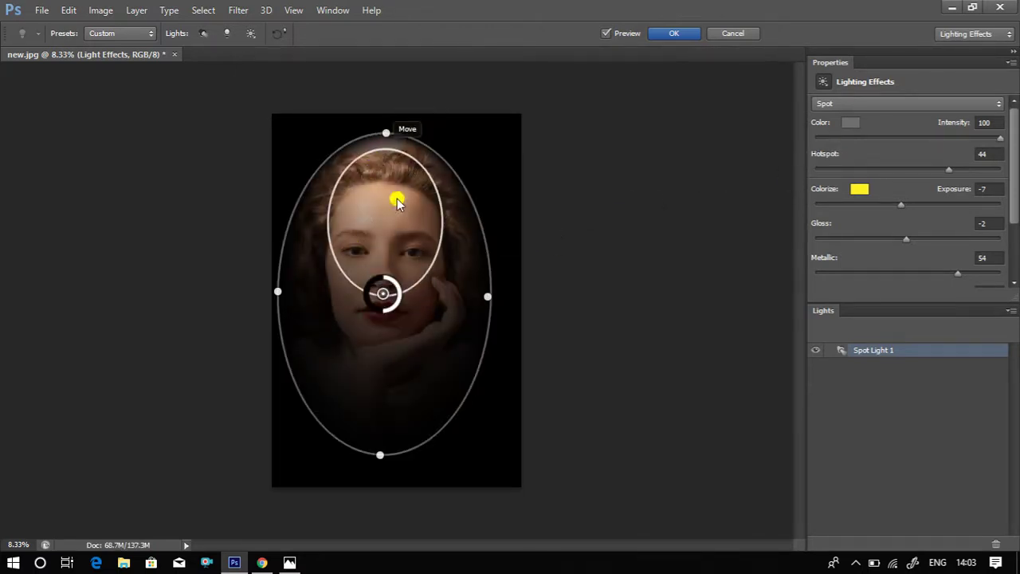
drag(487, 294, 499, 296)
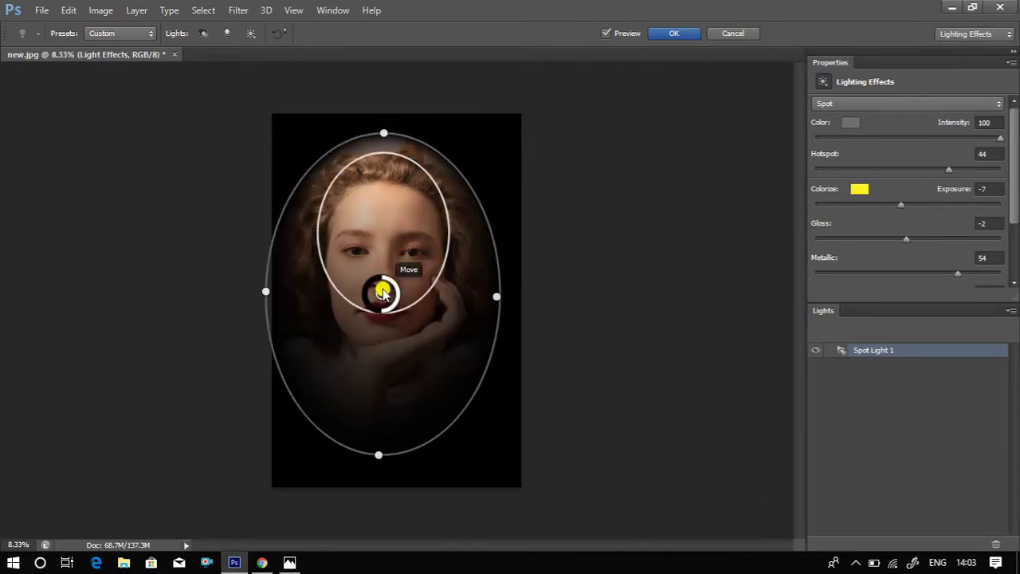
drag(383, 292, 386, 284)
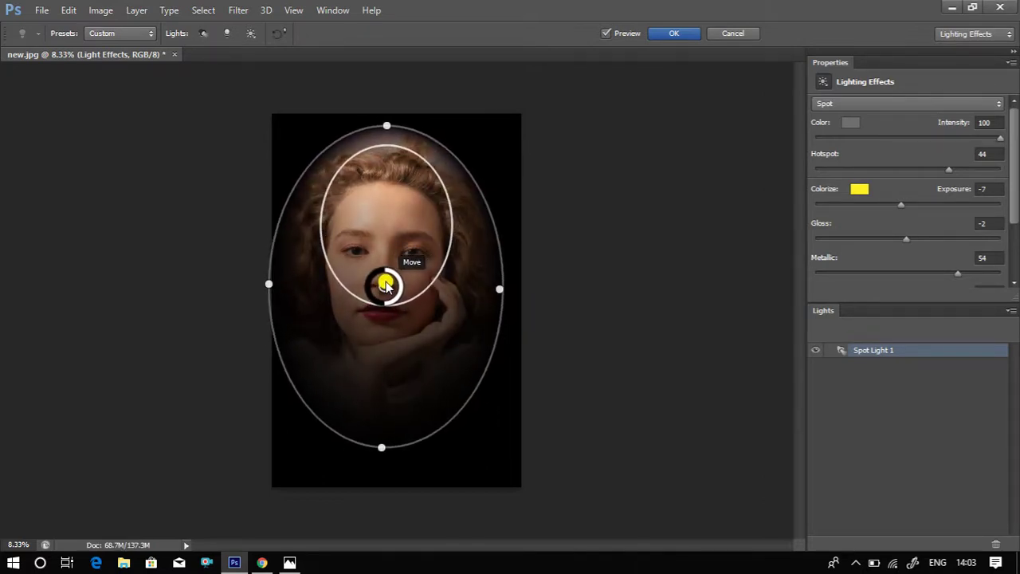
click(683, 37)
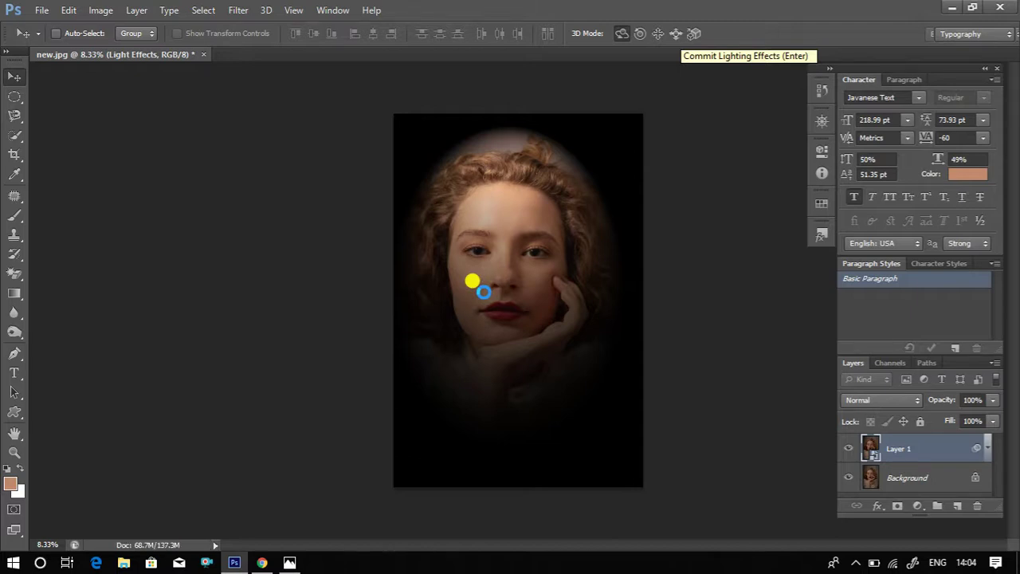
Step: Commit the spotlight as a smart filter and stamp visible layers into a new Layer 2
key(Return)
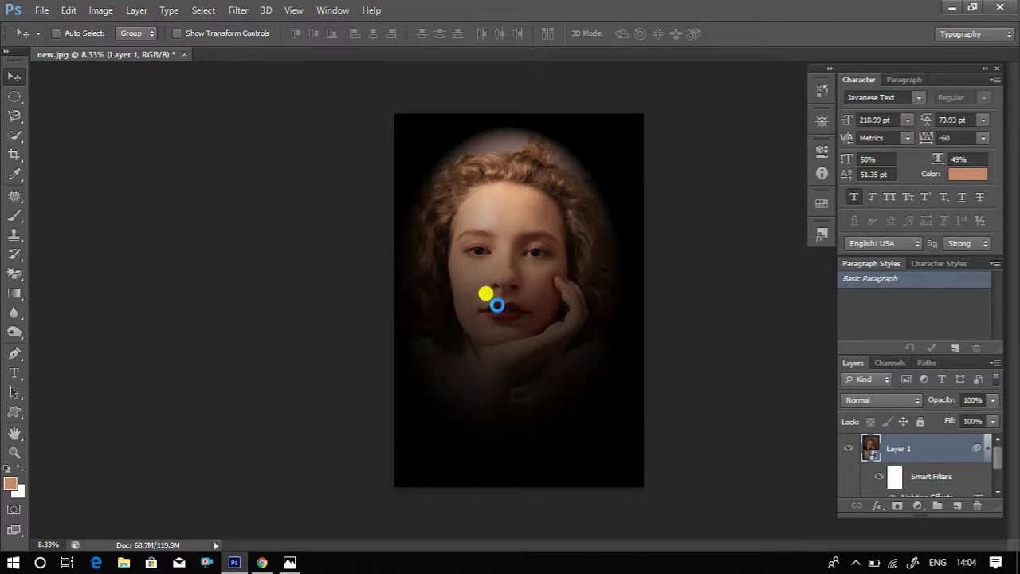
key(ctrl+shift+alt+e)
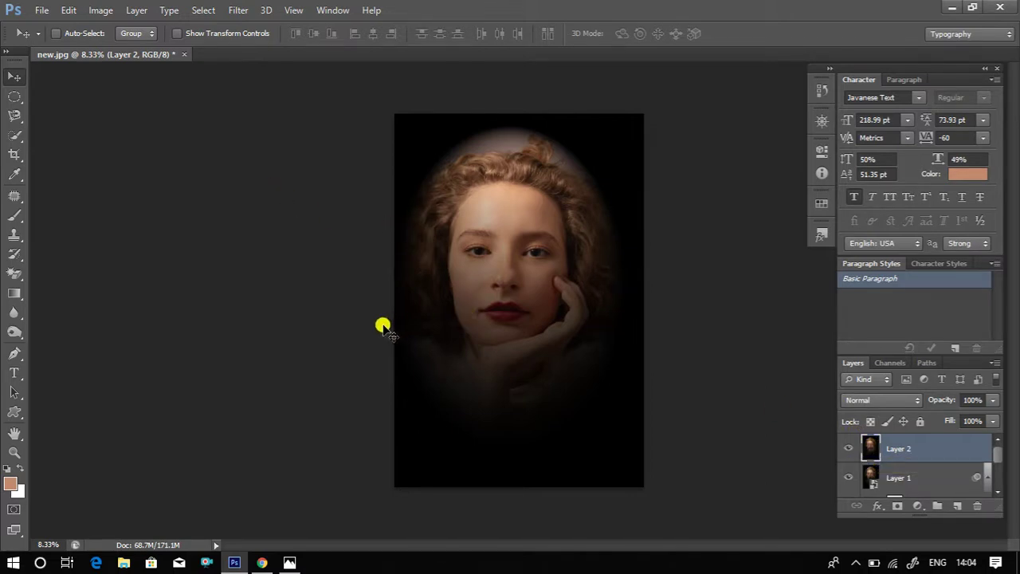
Step: Apply Levels to Layer 2, deepening the shadows slightly and adjusting the midtones
key(i)
key(ctrl+l)
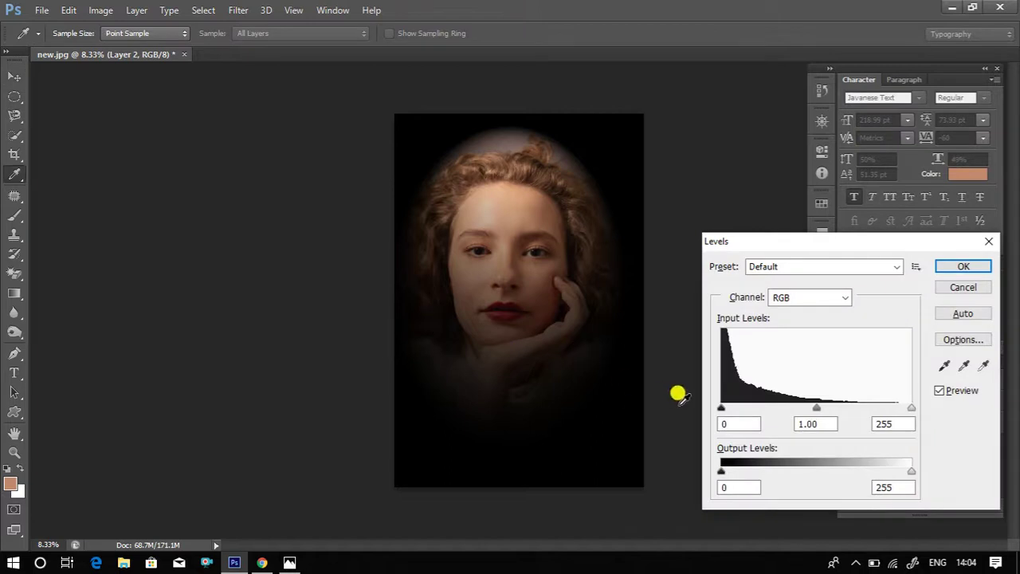
drag(721, 411, 728, 411)
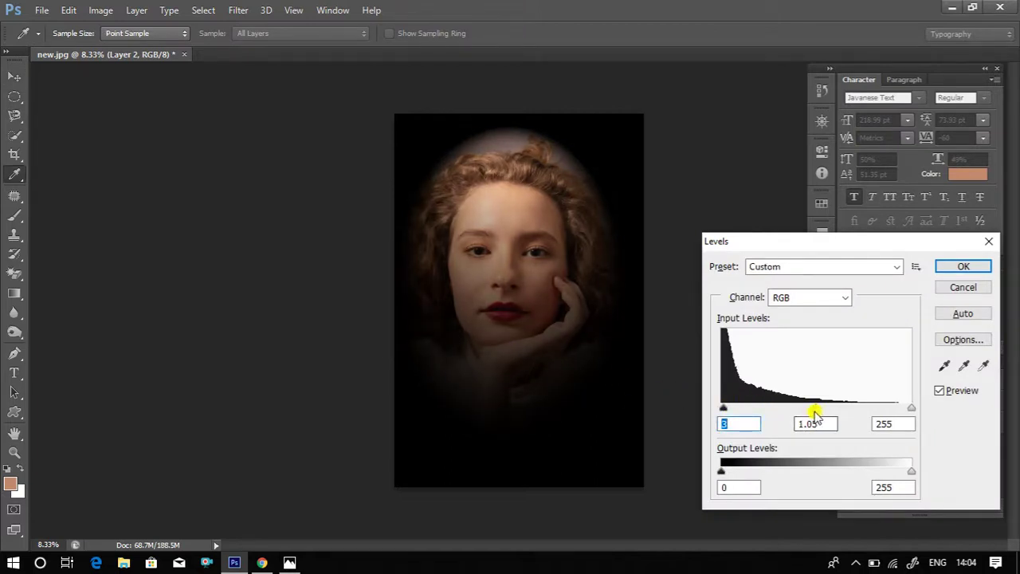
mouse_move(814, 413)
mouse_down()
mouse_move(806, 415)
mouse_move(819, 412)
mouse_up()
drag(806, 415, 808, 418)
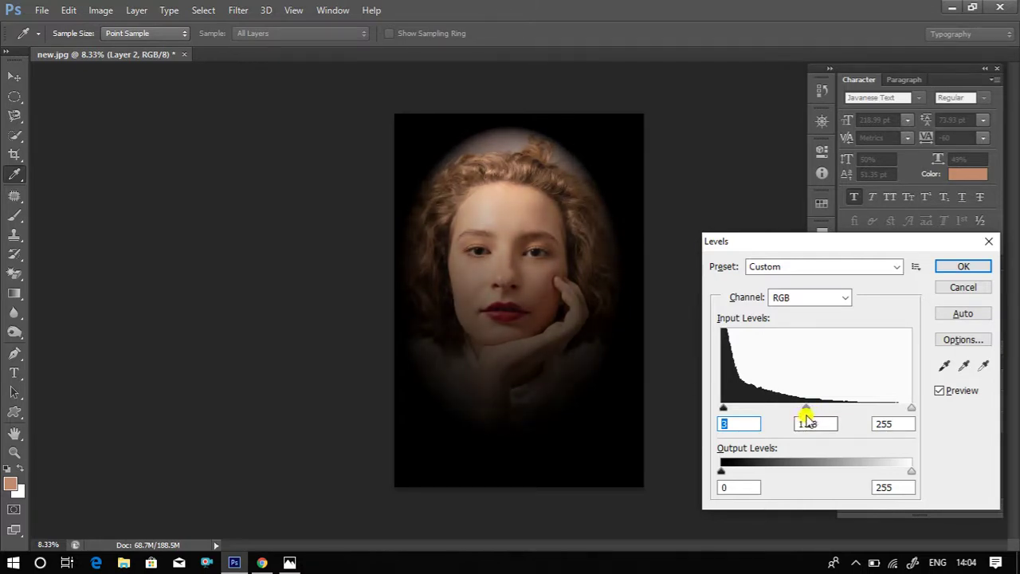
click(806, 415)
click(963, 267)
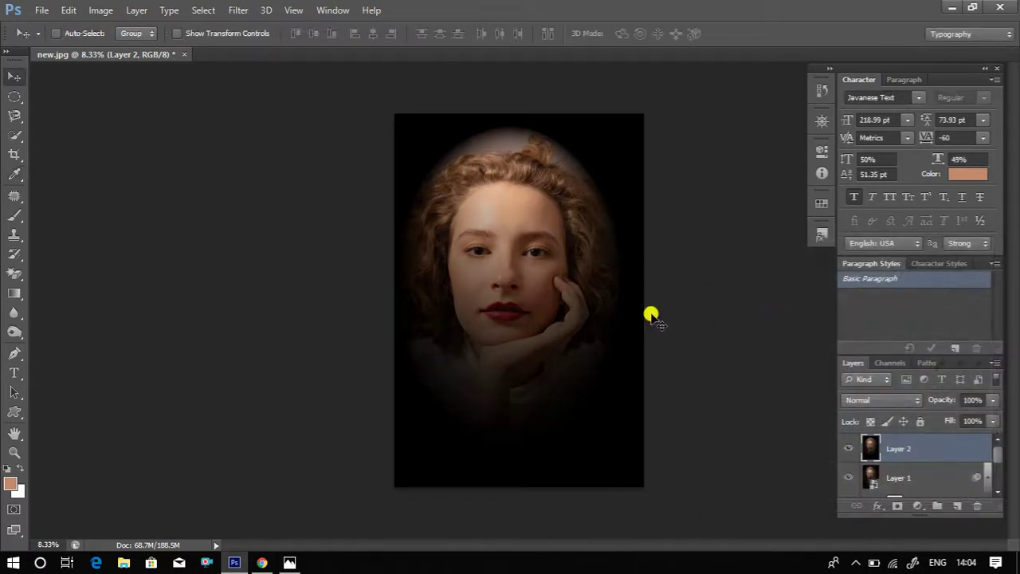
key(ctrl+m)
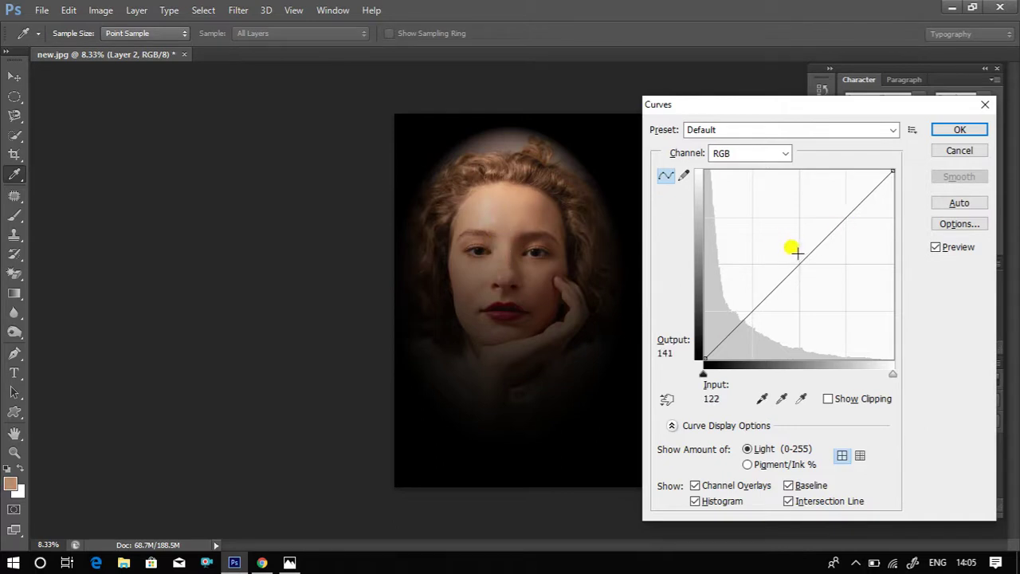
Step: Raise the RGB curve's midpoint from input 101 to output 152 to brighten the face
mouse_move(794, 252)
mouse_down()
mouse_move(770, 244)
mouse_move(793, 251)
mouse_move(781, 257)
mouse_move(779, 249)
mouse_up()
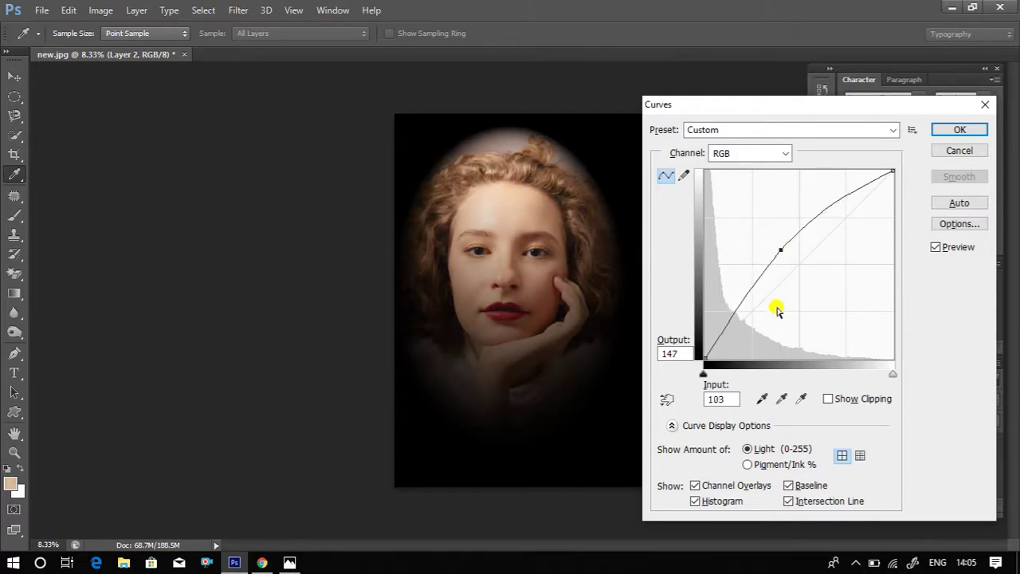
mouse_move(784, 255)
mouse_down()
mouse_move(775, 236)
mouse_move(779, 259)
mouse_up()
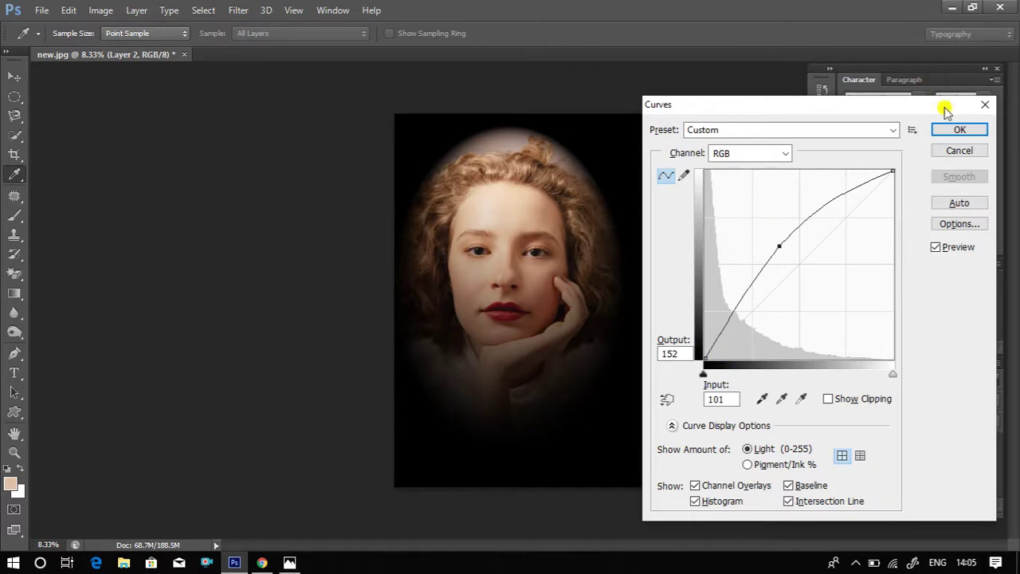
click(952, 130)
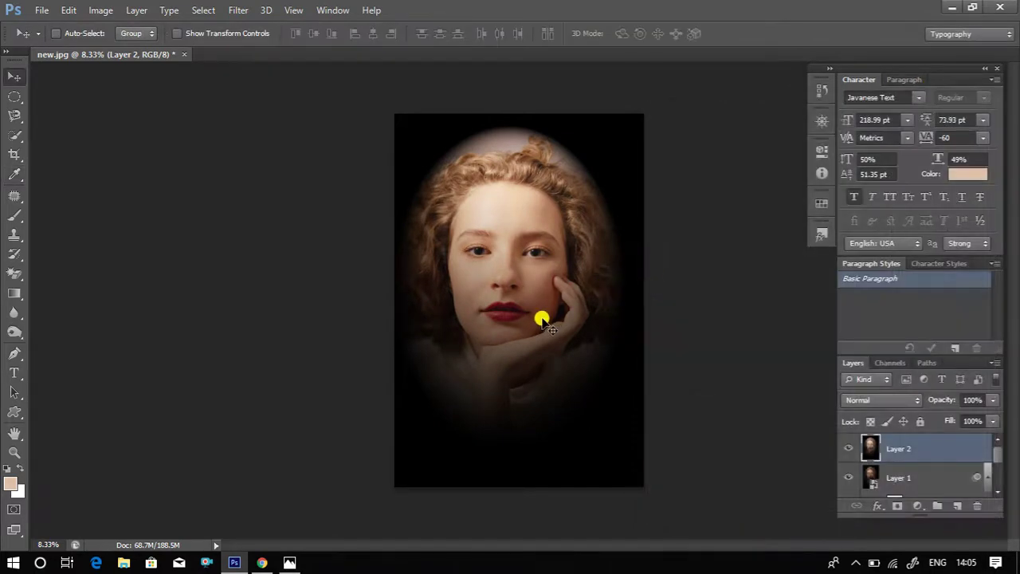
Step: Zoom into the lips and trace a closed Pen path around their outer edge
scroll(561, 316, down, 1)
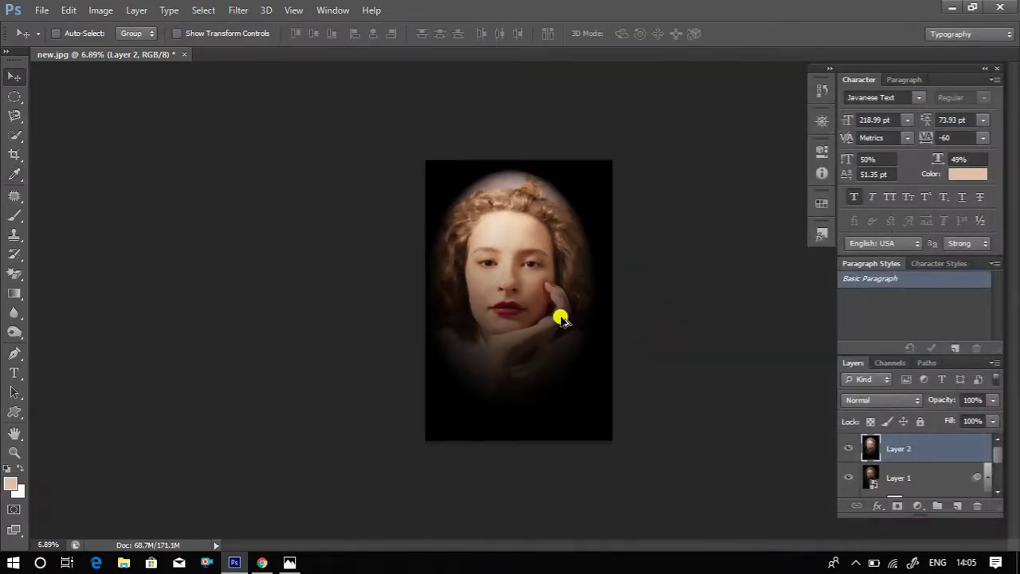
scroll(561, 315, up, 2)
scroll(562, 315, up, 2)
scroll(562, 317, up, 1)
scroll(455, 311, down, 2)
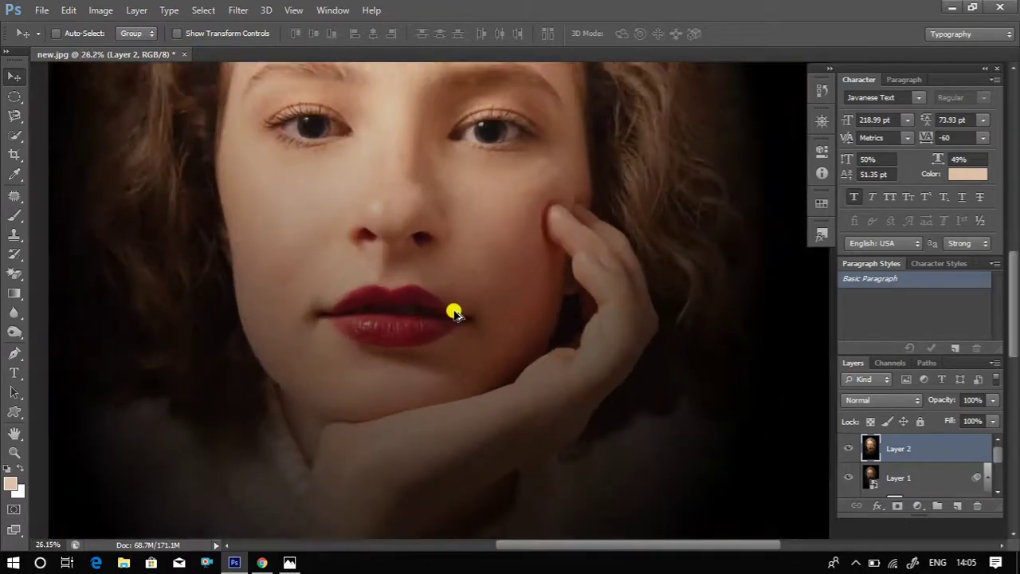
scroll(455, 313, up, 3)
scroll(455, 312, up, 2)
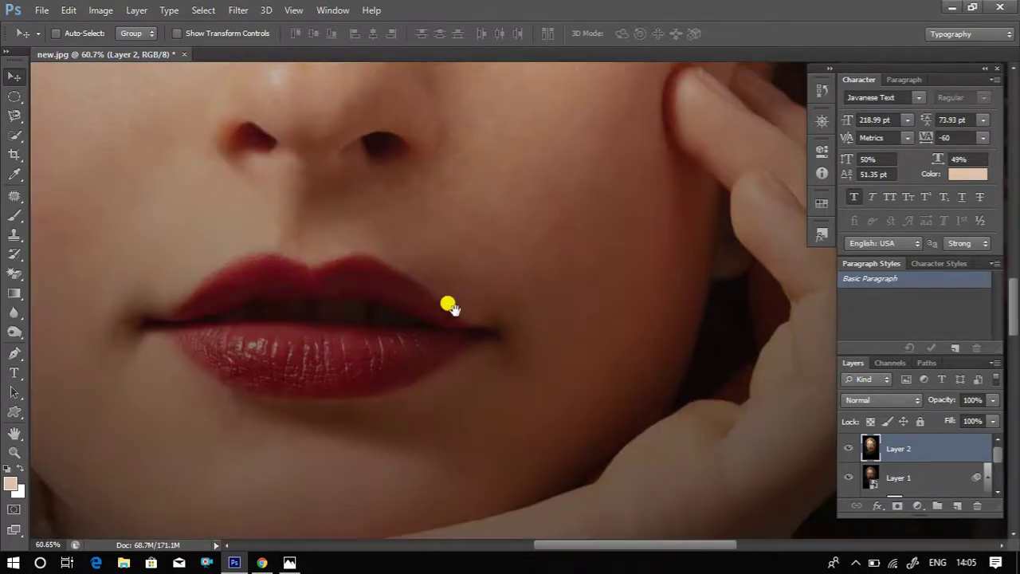
scroll(449, 303, up, 2)
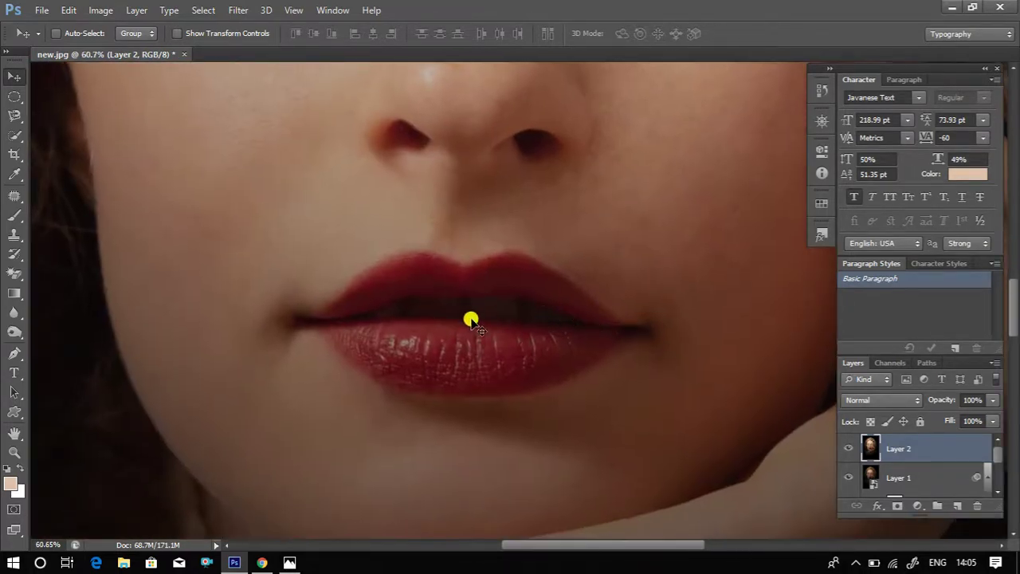
key(p)
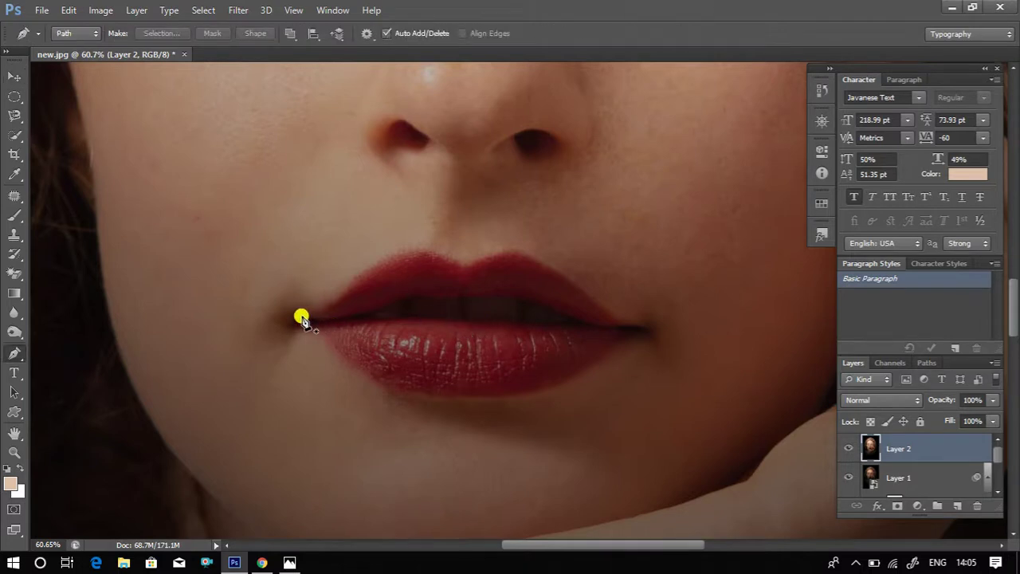
click(302, 316)
drag(340, 293, 349, 284)
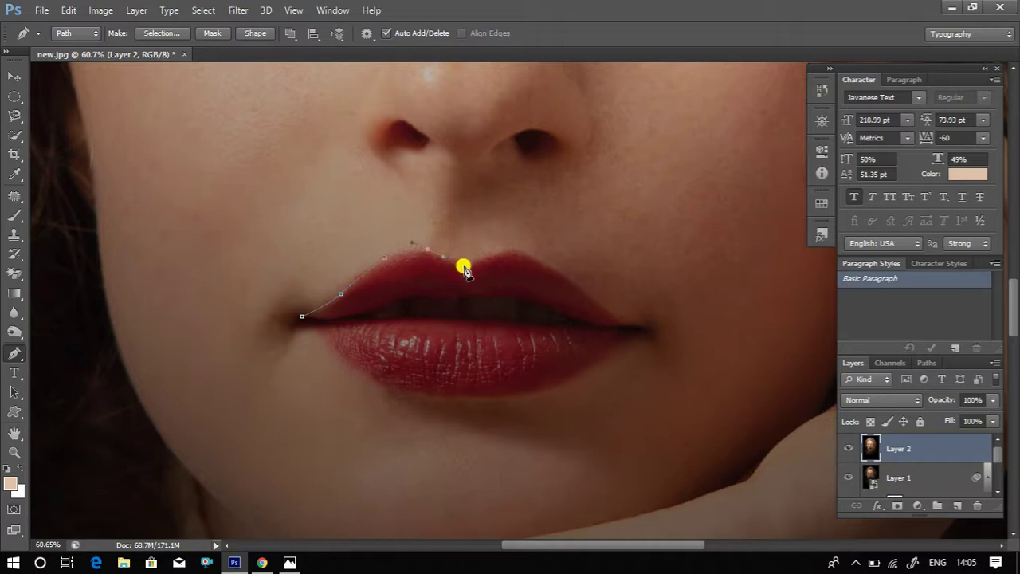
click(468, 266)
drag(507, 251, 574, 285)
mouse_move(637, 329)
mouse_down()
mouse_move(529, 394)
mouse_move(454, 398)
mouse_move(371, 383)
mouse_up()
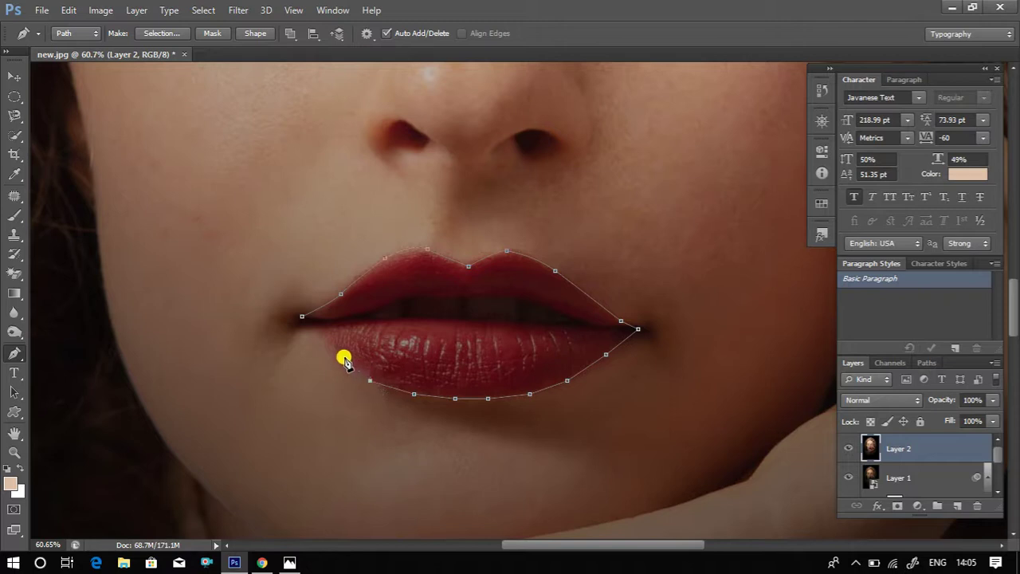
click(302, 316)
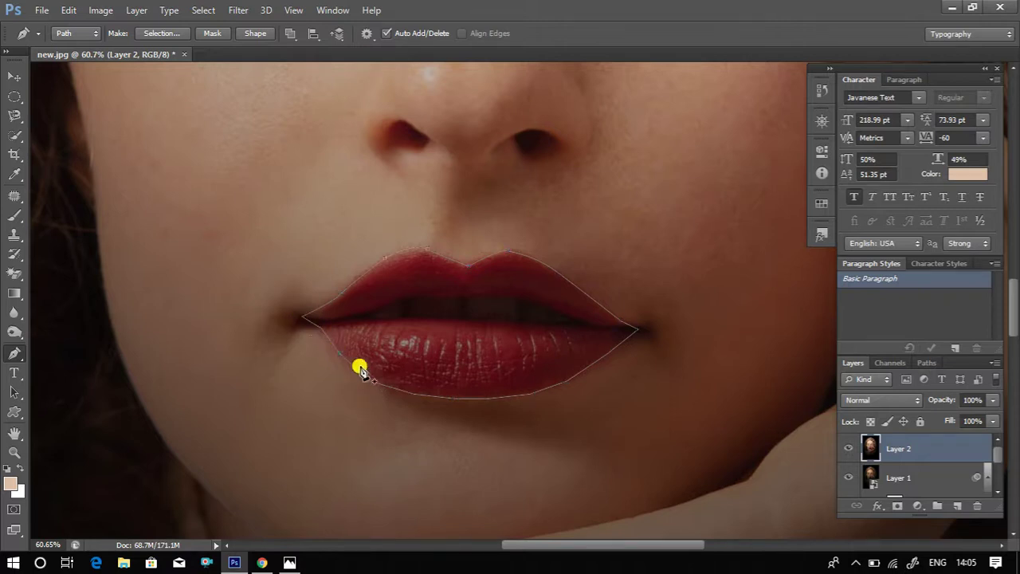
Step: Trace a second closed path around the dark gap between the lips
click(347, 320)
click(380, 307)
click(402, 298)
click(419, 297)
click(436, 297)
click(468, 297)
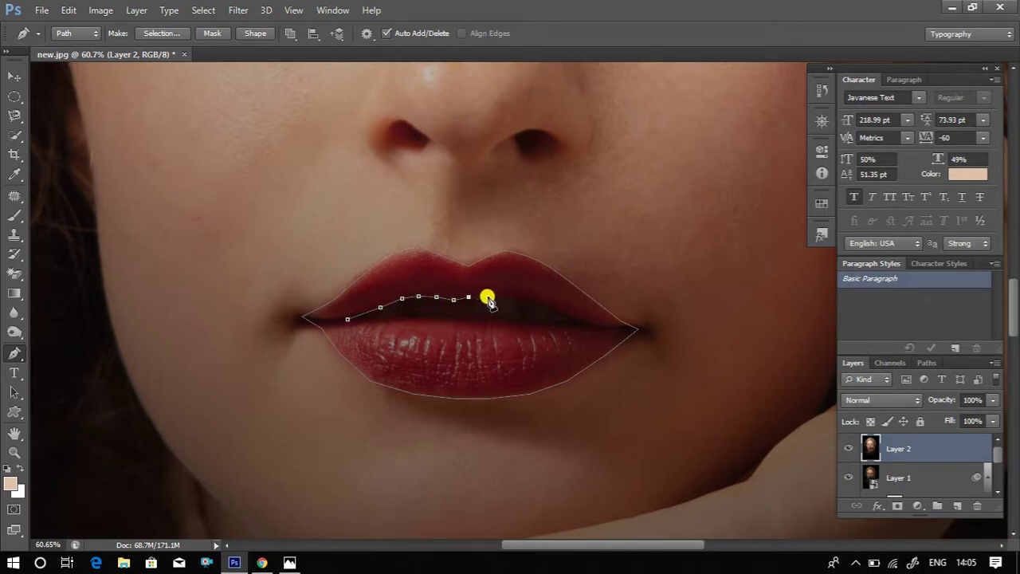
click(488, 296)
click(504, 296)
click(521, 301)
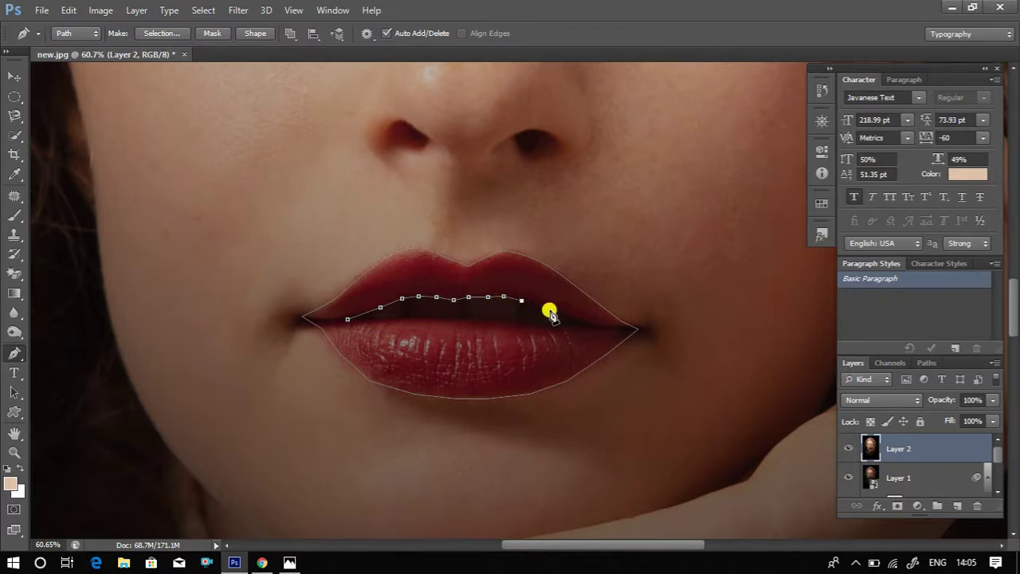
click(550, 310)
click(589, 325)
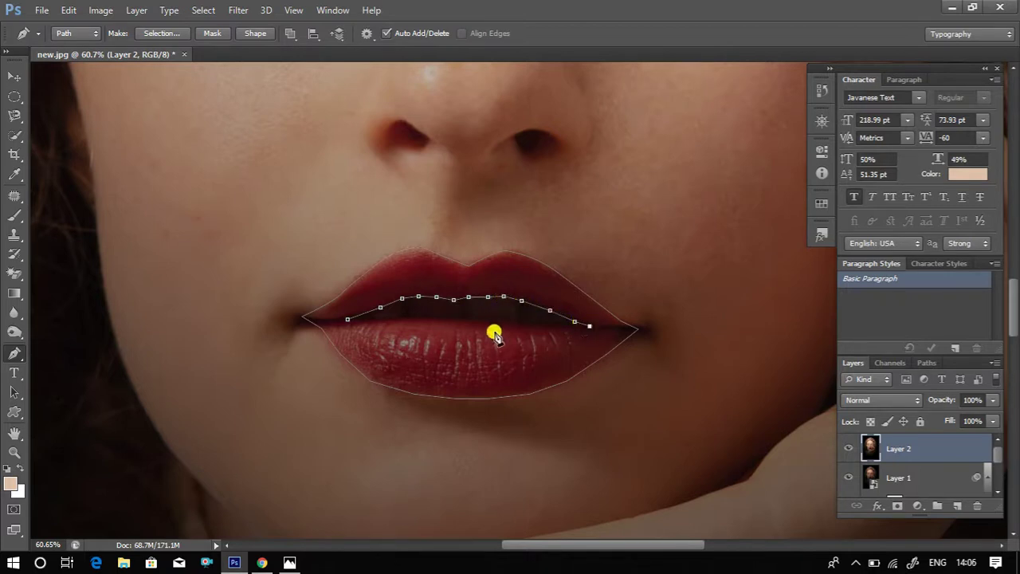
click(507, 325)
click(494, 325)
click(478, 324)
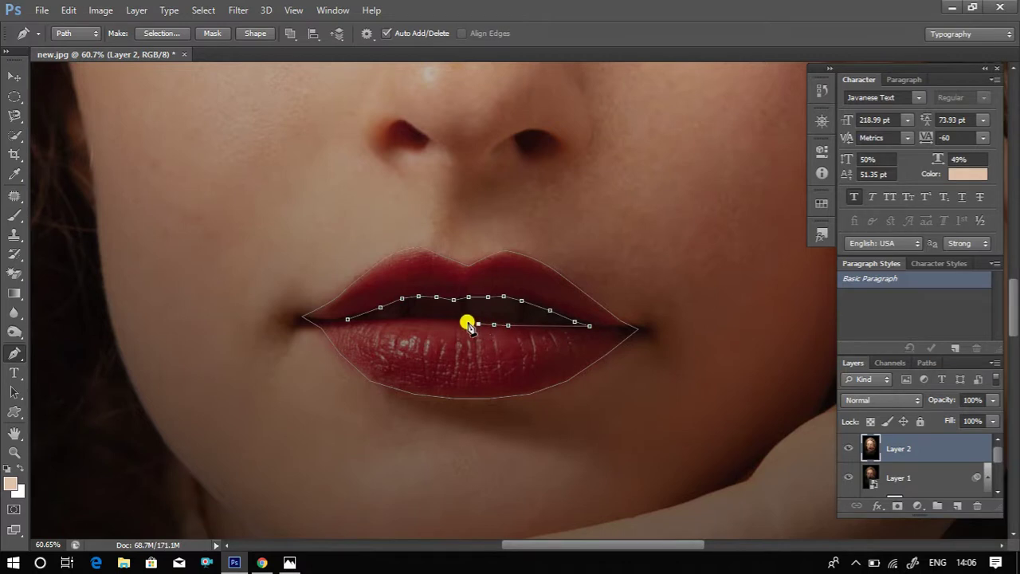
click(464, 322)
click(439, 321)
click(418, 320)
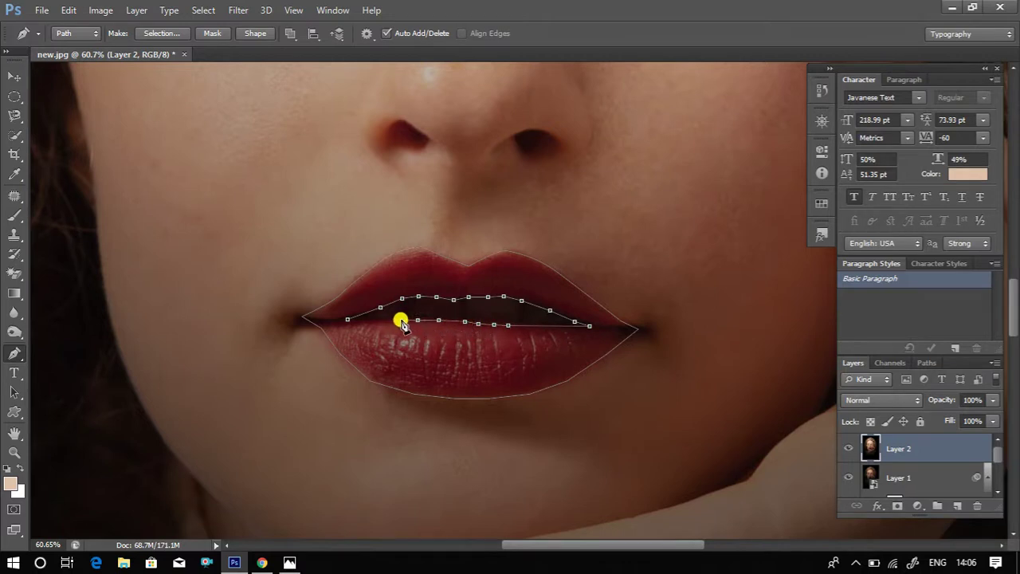
click(402, 320)
click(347, 319)
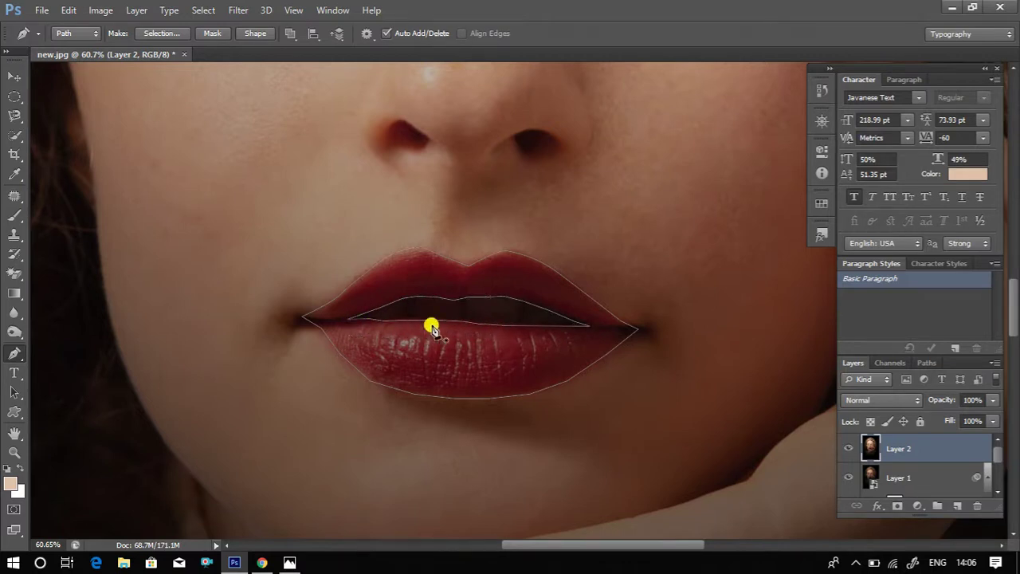
Step: Turn the lip path into a selection with a feather radius of 1
right_click(471, 322)
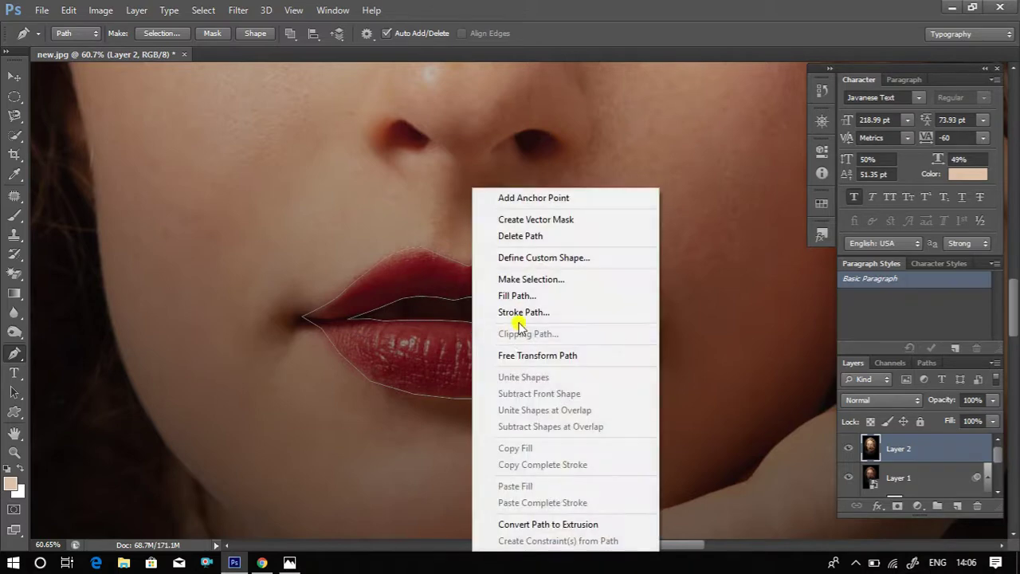
click(523, 281)
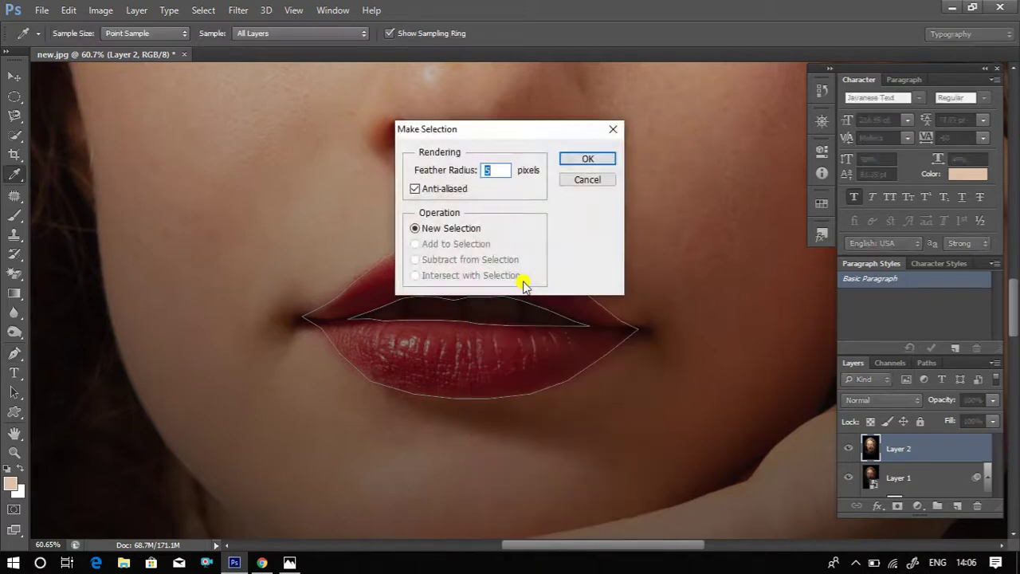
text(1)
click(582, 159)
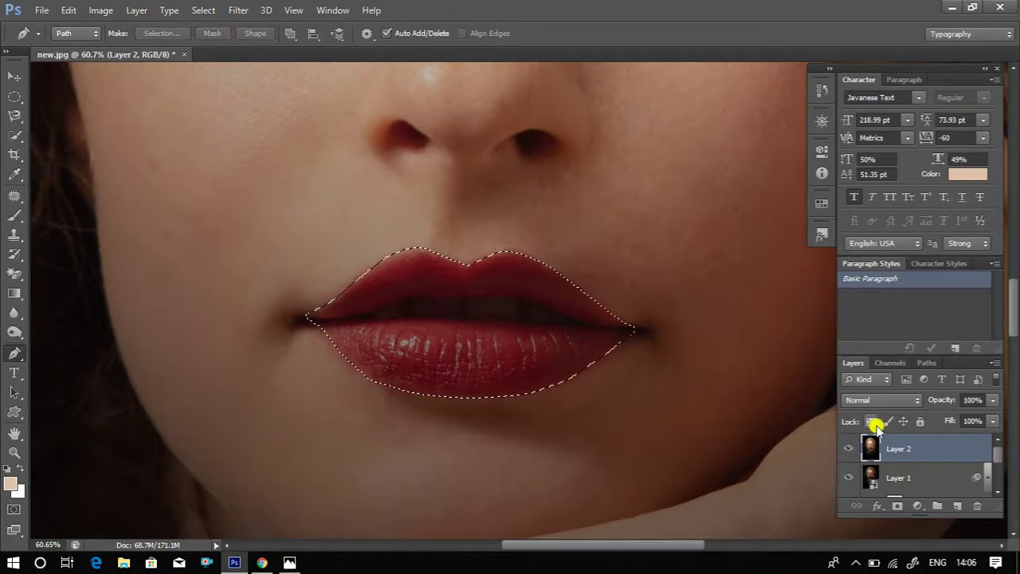
Step: Add a Solid Color fill layer in magenta f813f5 masked to the lip selection
click(916, 505)
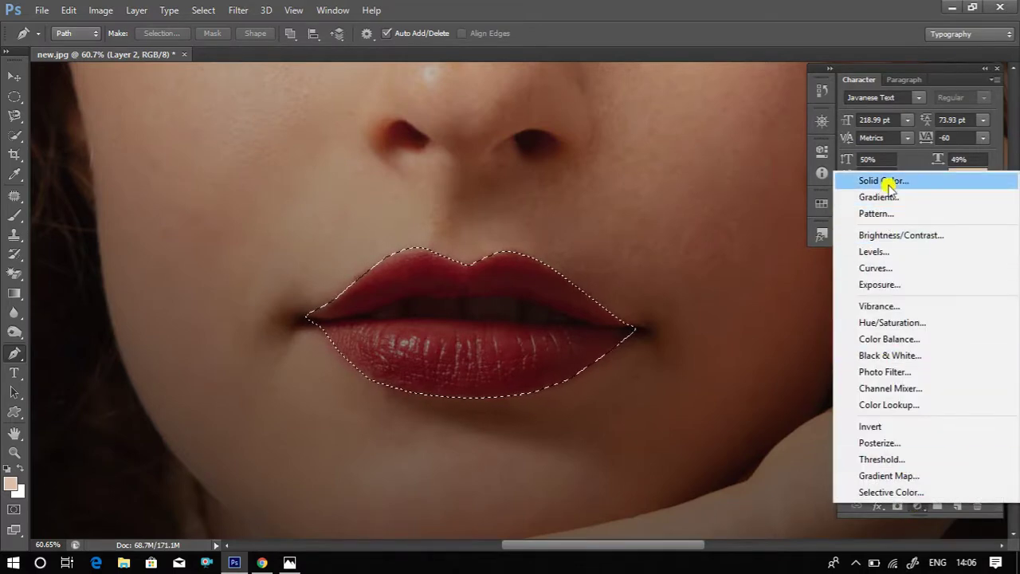
click(887, 183)
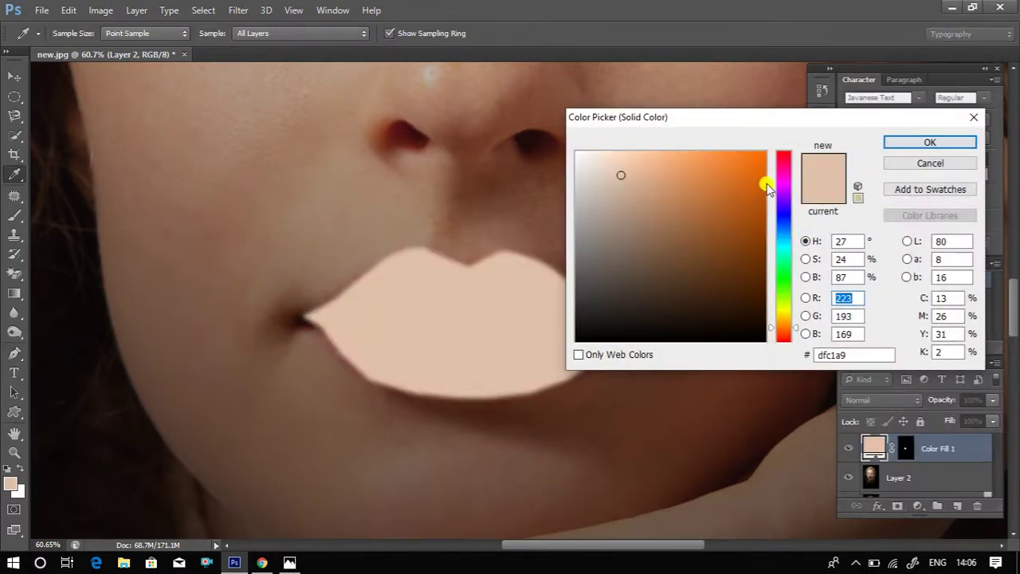
mouse_move(785, 190)
mouse_down()
mouse_move(787, 289)
mouse_move(786, 277)
mouse_up()
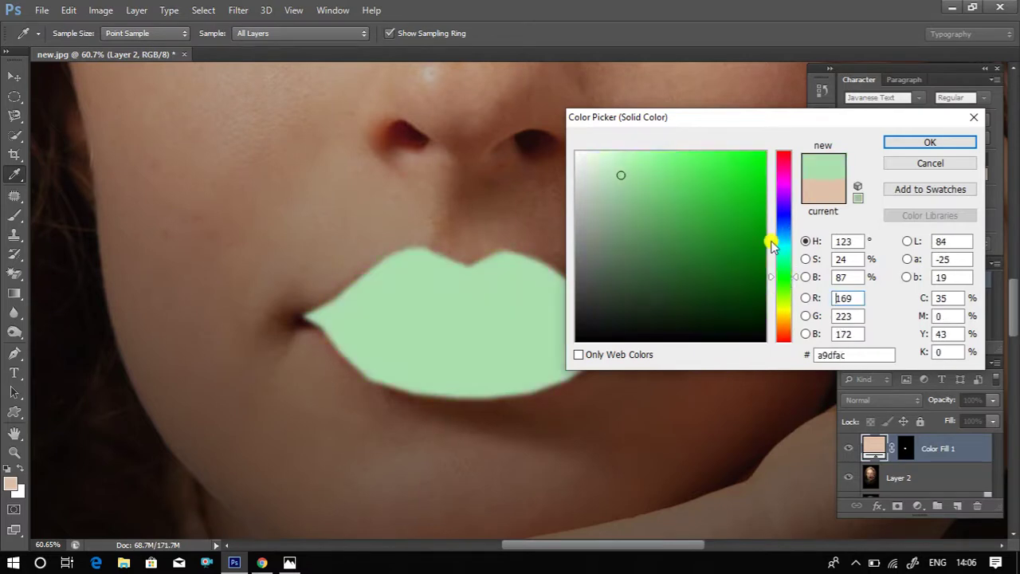
click(787, 183)
drag(723, 173, 749, 155)
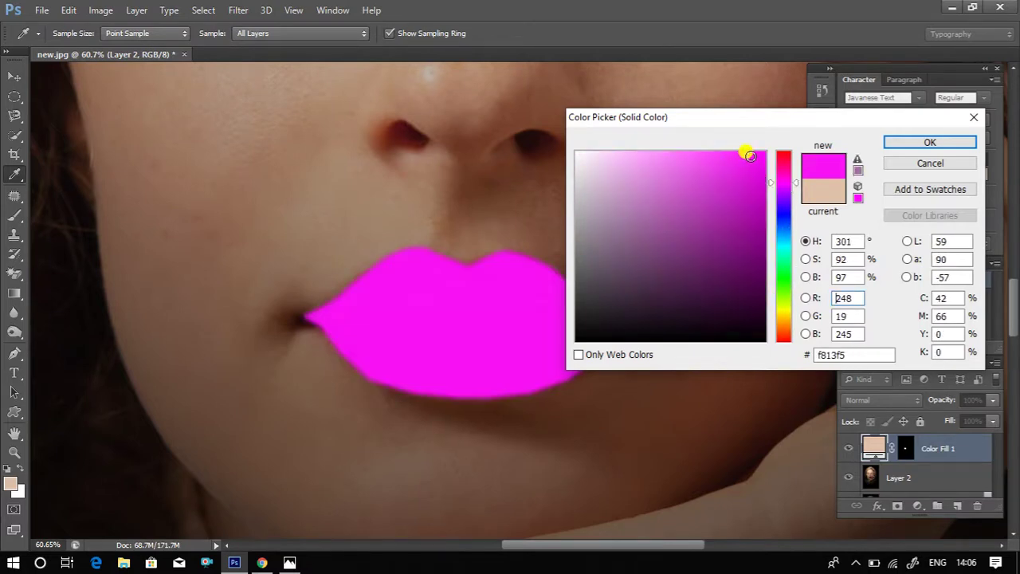
click(929, 142)
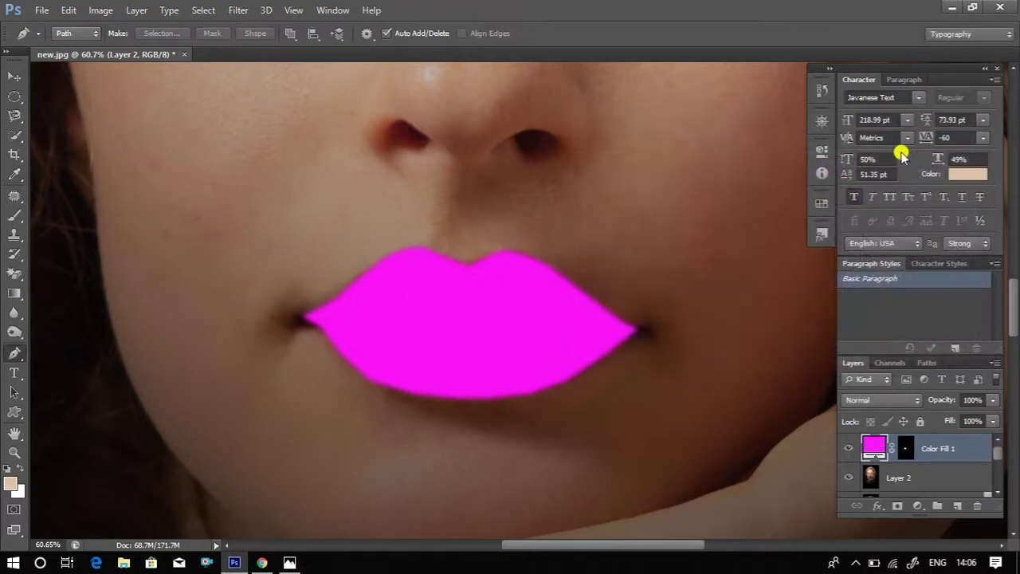
Step: Preview blend modes on Color Fill 1 and settle on Multiply for a deep magenta-berry lip tint
click(891, 400)
click(881, 27)
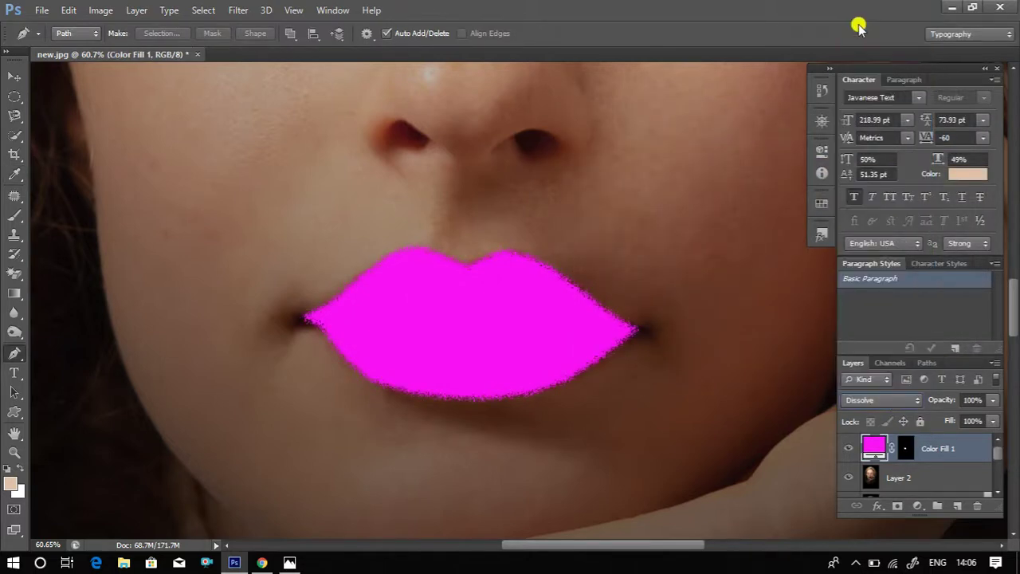
key(Down)
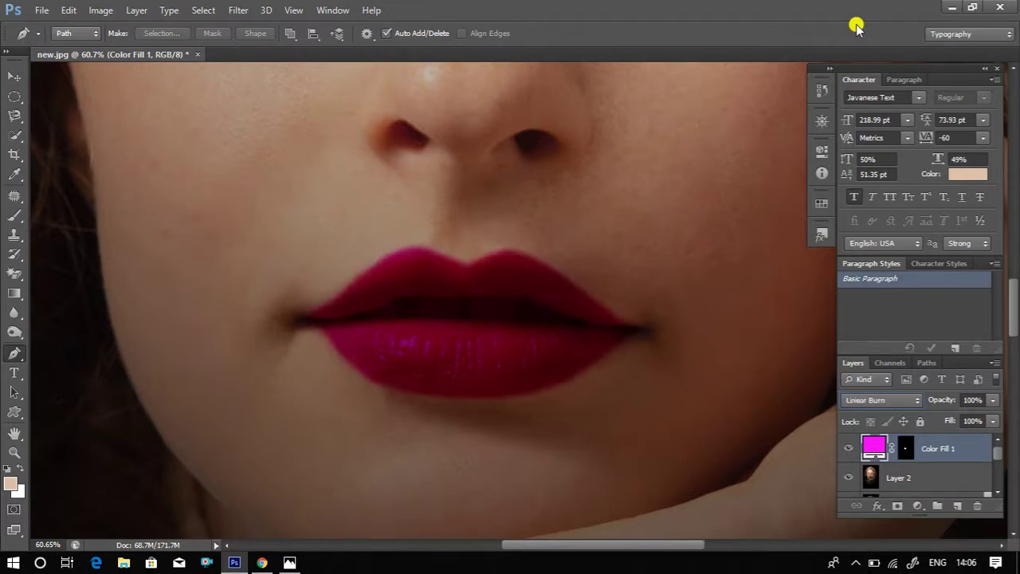
key(Down)
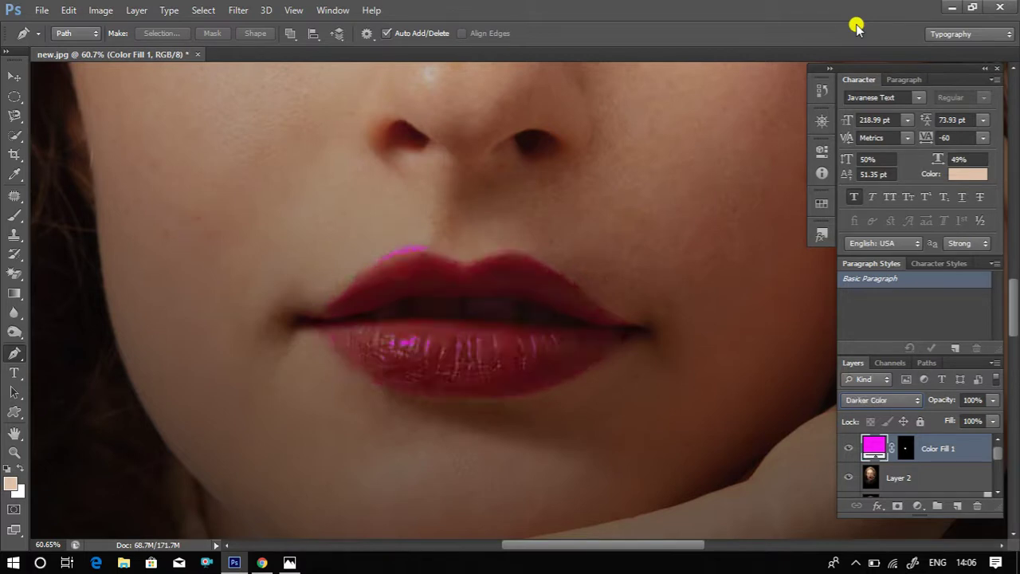
key(Down)
key(Down)
key(Down)
key(Down)
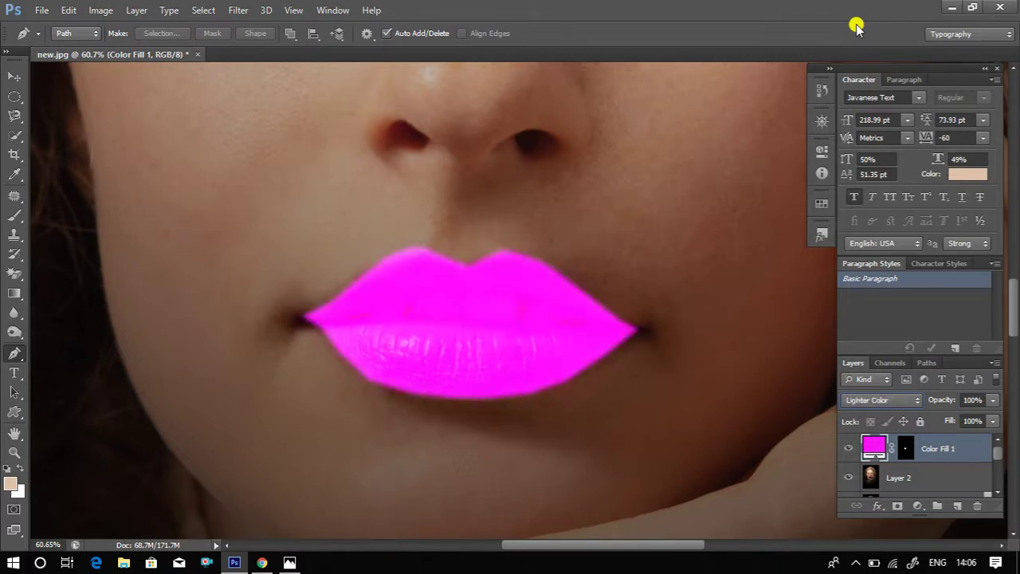
key(Down)
key(Down)
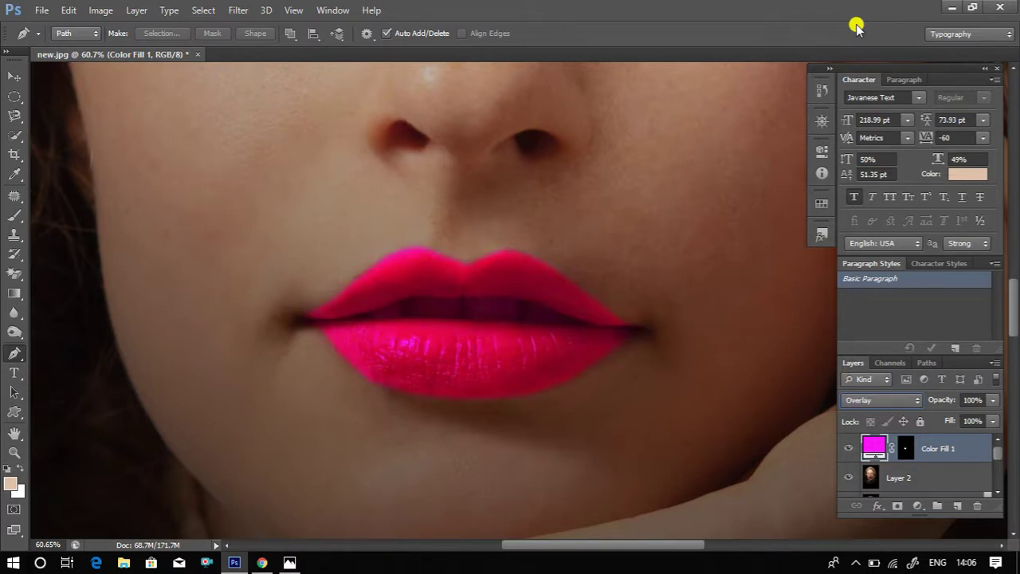
key(Up)
key(Up)
key(Down)
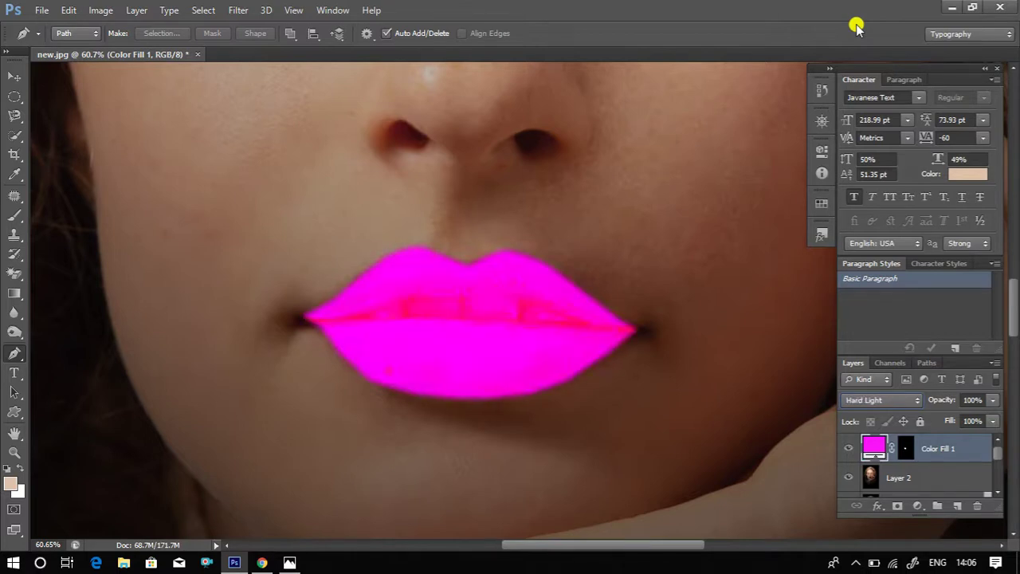
key(Up)
key(Up)
key(Up)
key(Up)
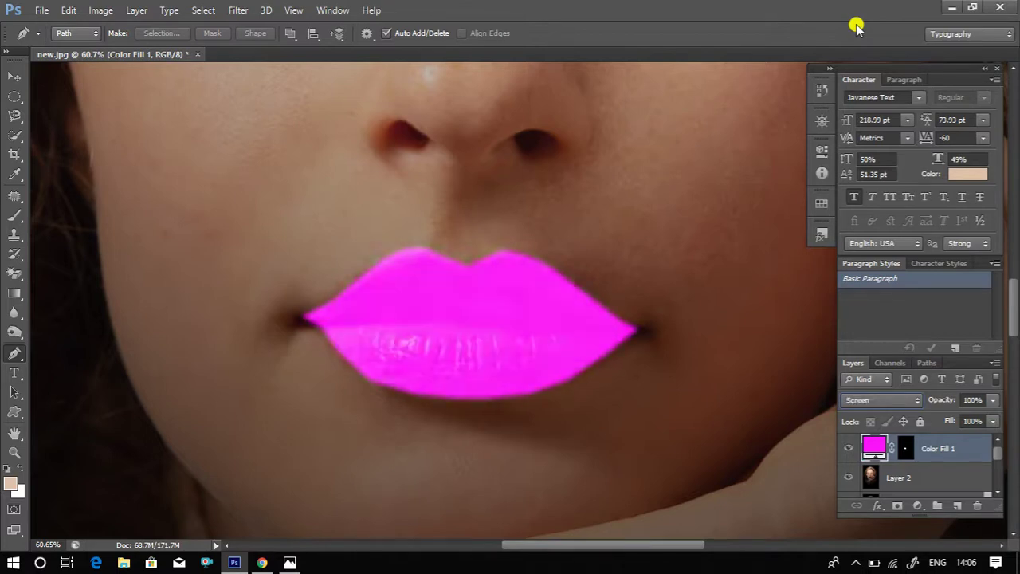
key(Up)
key(Up)
key(Up)
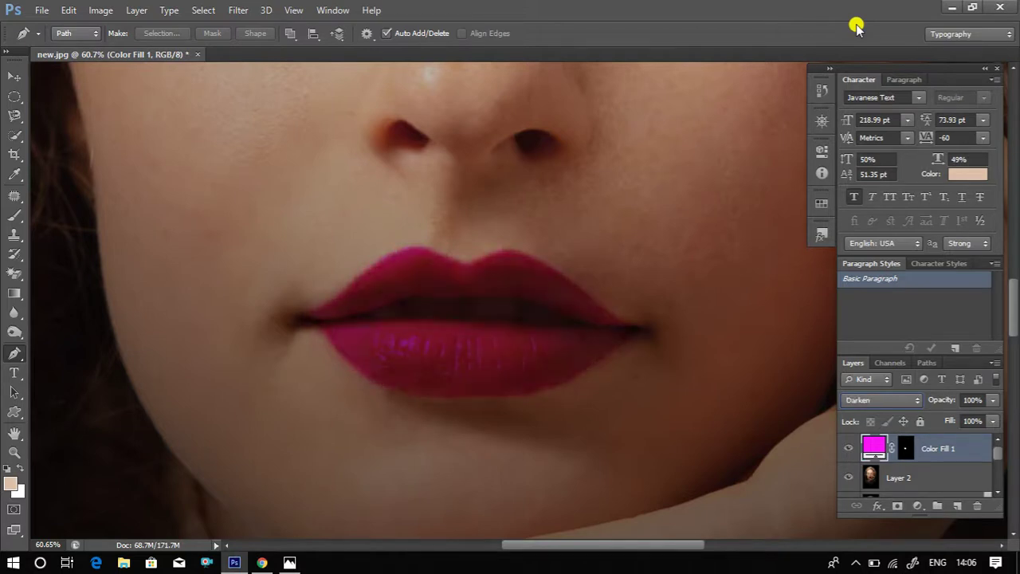
key(Down)
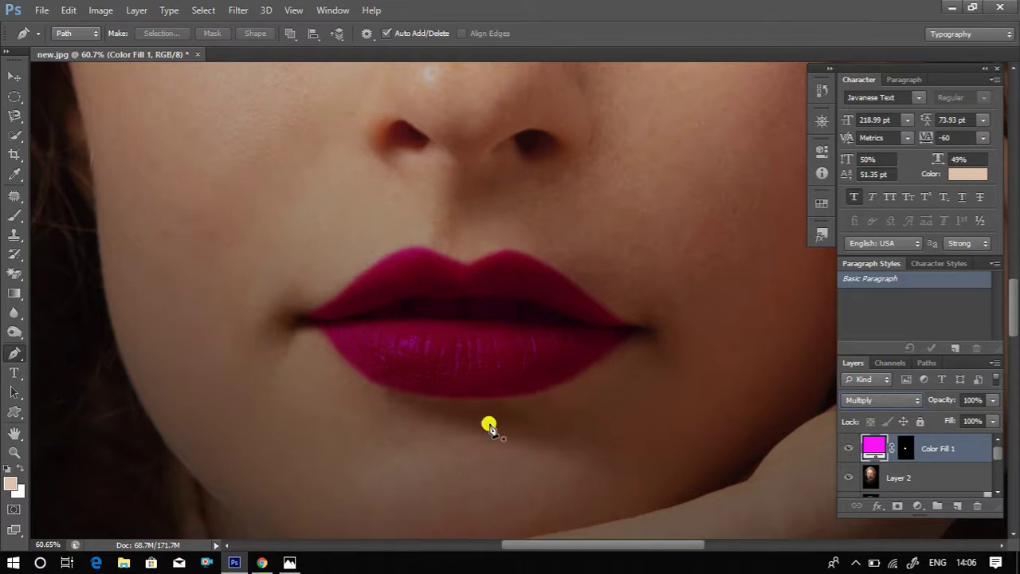
Step: Split the Color Fill 1 Blend If white sliders to This Layer 165/176 and Underlying 63/100
right_click(873, 449)
click(826, 97)
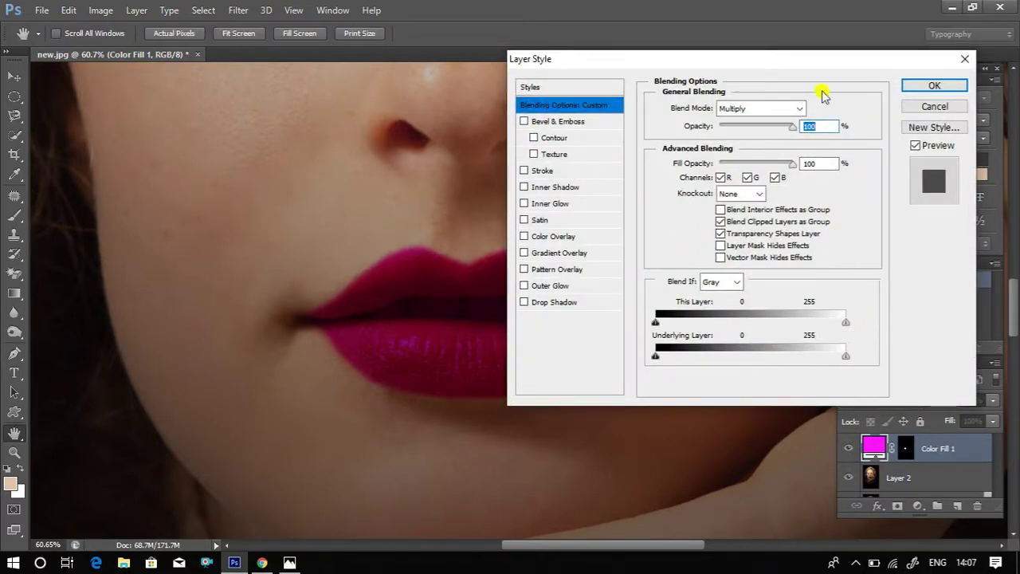
drag(815, 71, 879, 70)
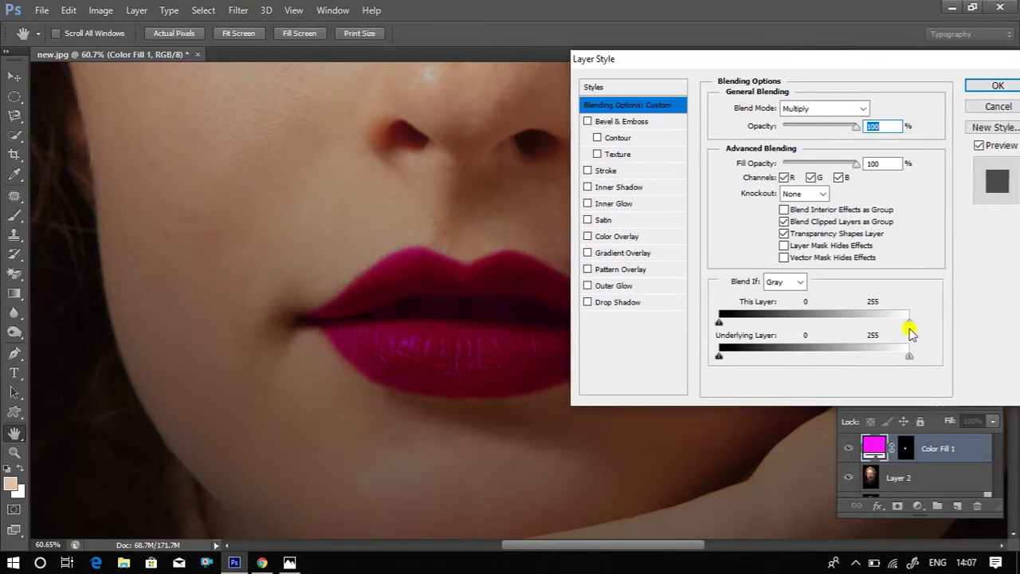
drag(908, 321, 829, 325)
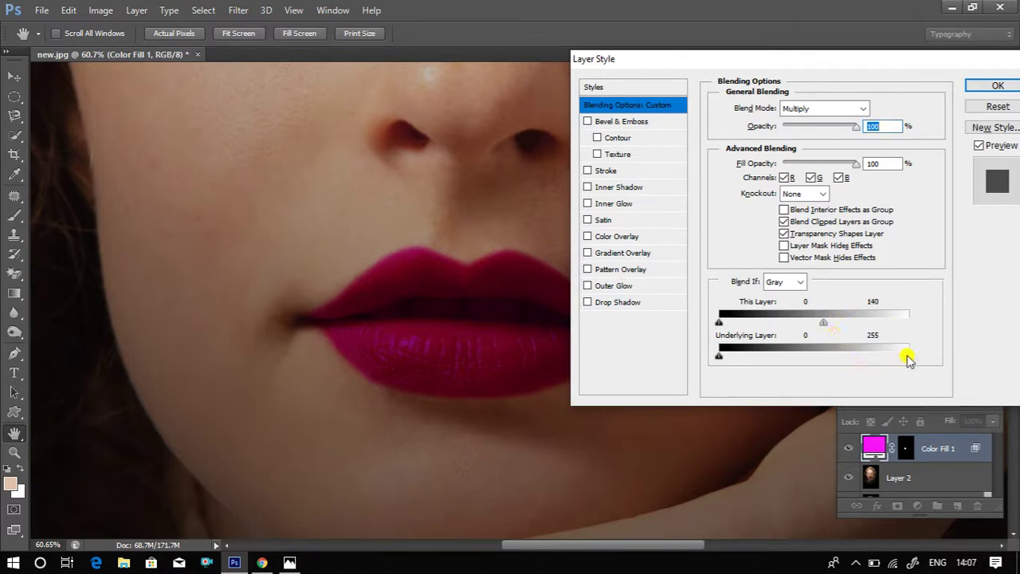
drag(908, 356, 837, 357)
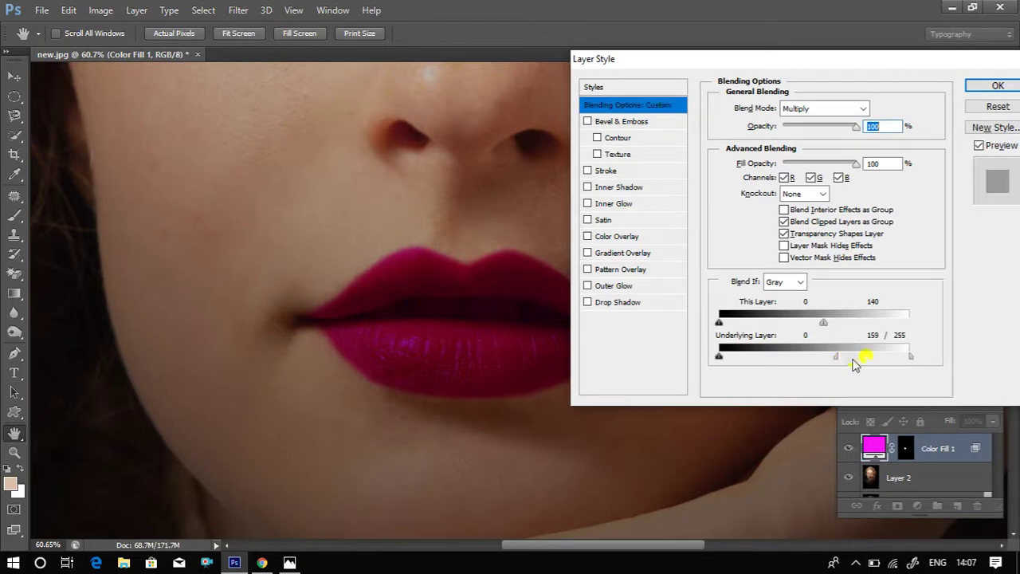
drag(910, 358, 780, 363)
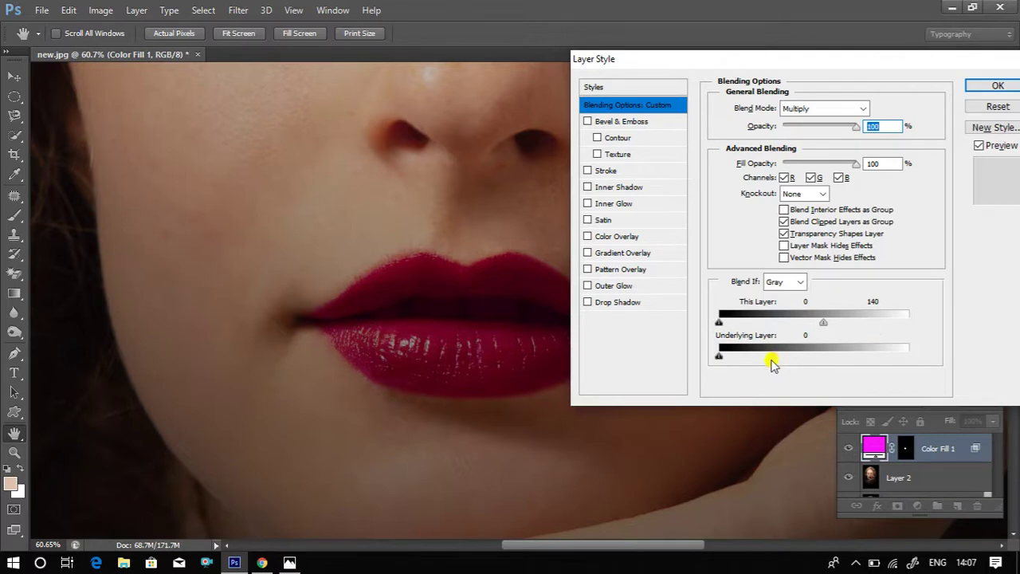
drag(772, 363, 781, 365)
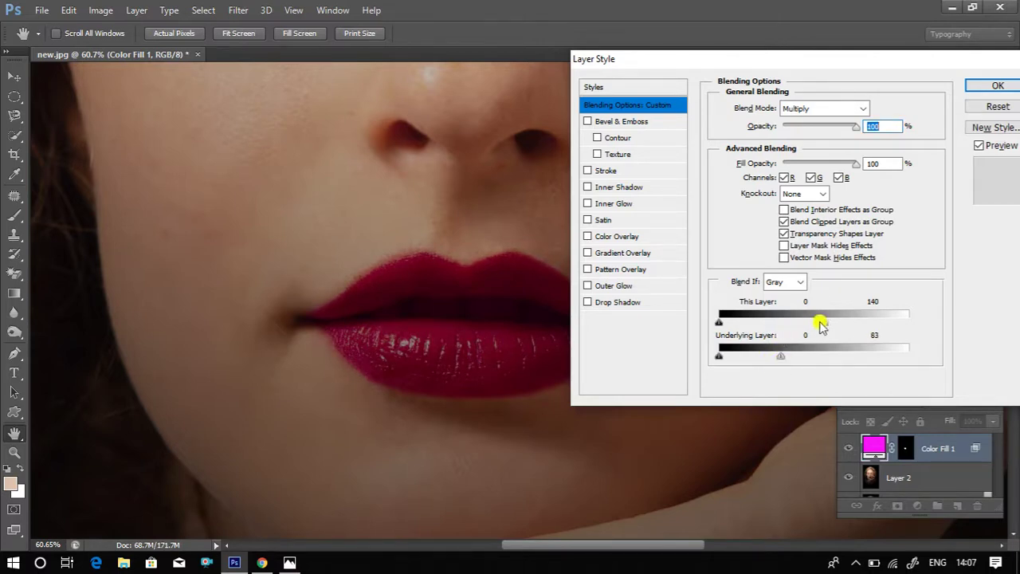
mouse_move(827, 321)
mouse_down()
mouse_move(850, 319)
mouse_move(839, 321)
mouse_up()
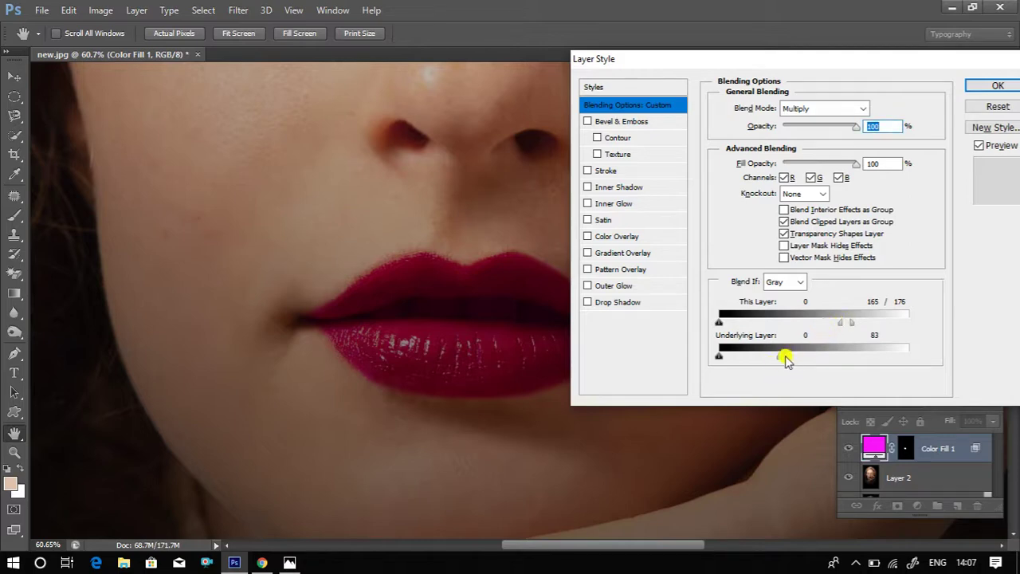
mouse_move(785, 359)
mouse_down()
mouse_move(825, 358)
mouse_move(757, 362)
mouse_up()
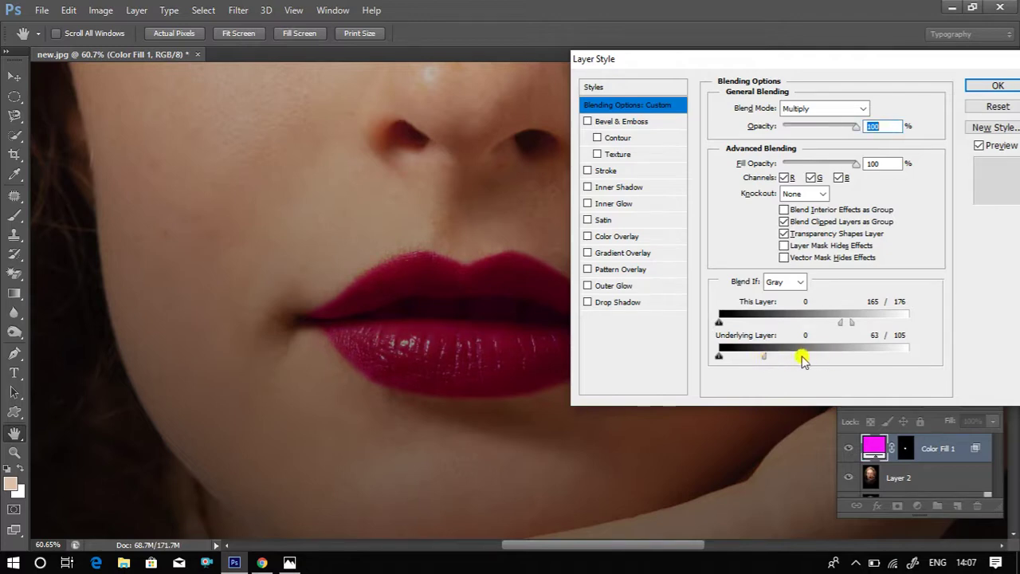
click(992, 85)
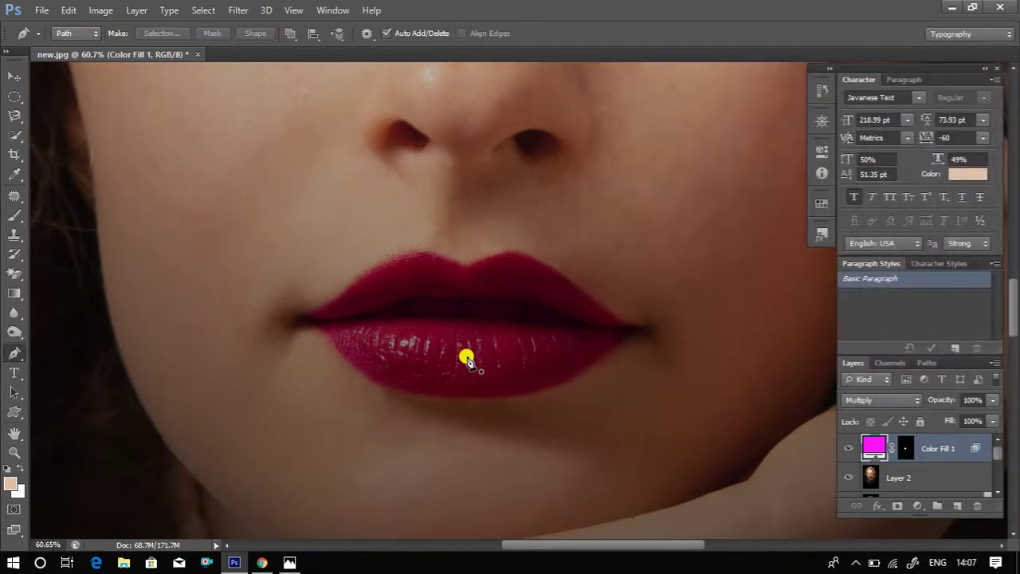
scroll(498, 358, up, 2)
scroll(506, 359, down, 2)
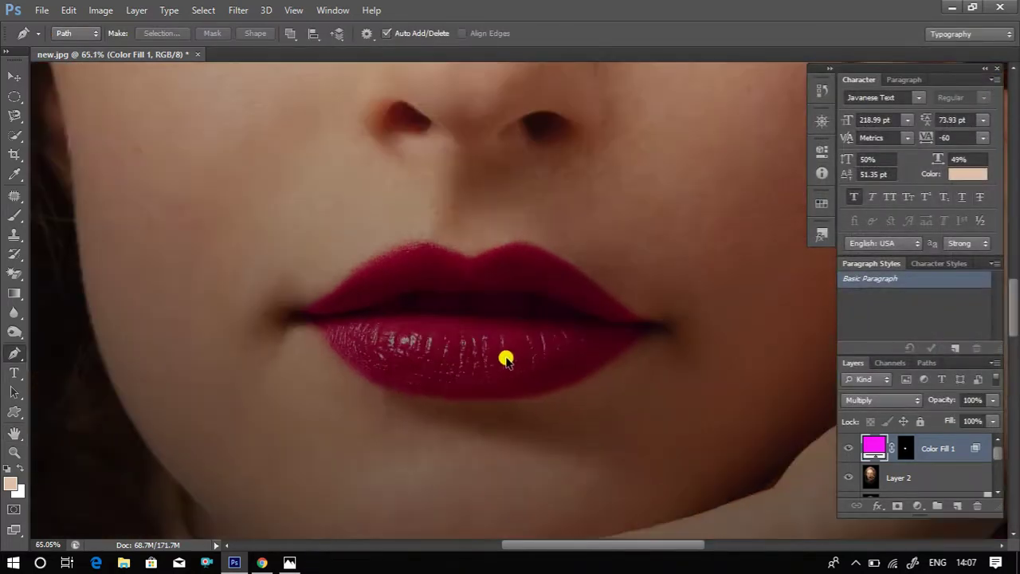
scroll(505, 359, down, 1)
scroll(506, 359, down, 2)
scroll(506, 359, down, 1)
scroll(506, 359, down, 1)
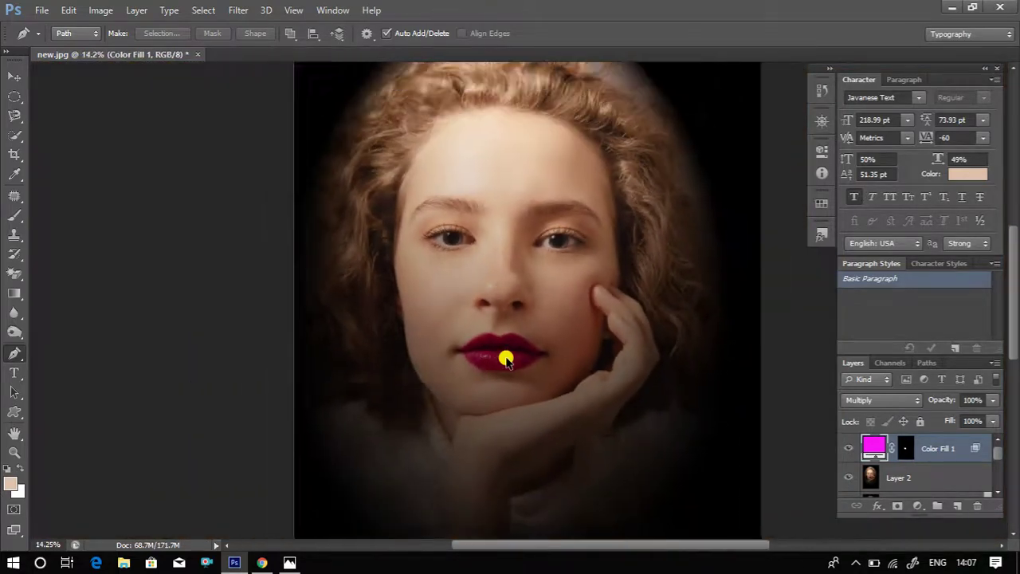
scroll(506, 359, down, 1)
scroll(509, 361, up, 1)
scroll(510, 362, down, 1)
scroll(510, 363, up, 1)
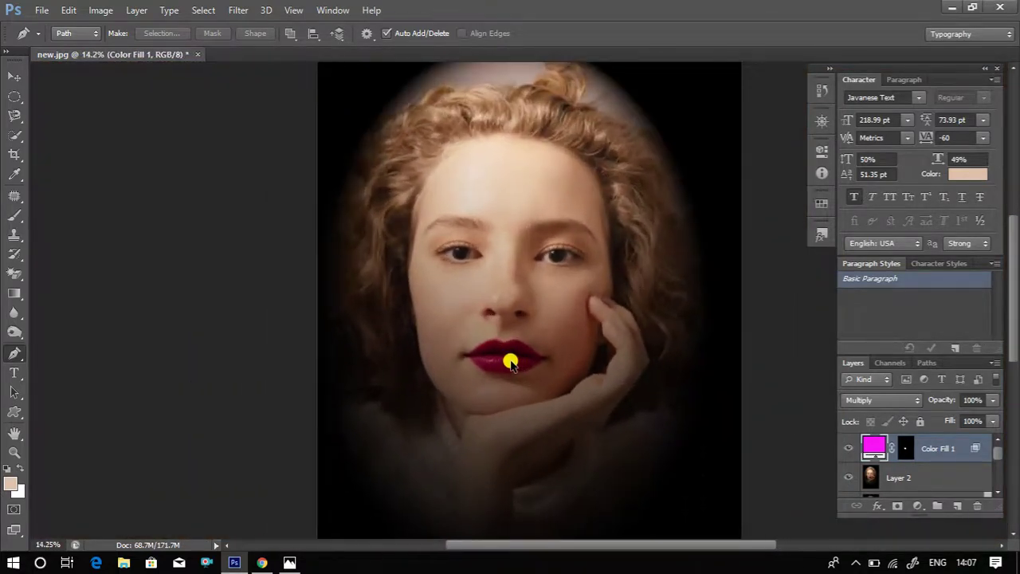
scroll(510, 362, down, 1)
scroll(510, 362, up, 1)
scroll(510, 363, up, 1)
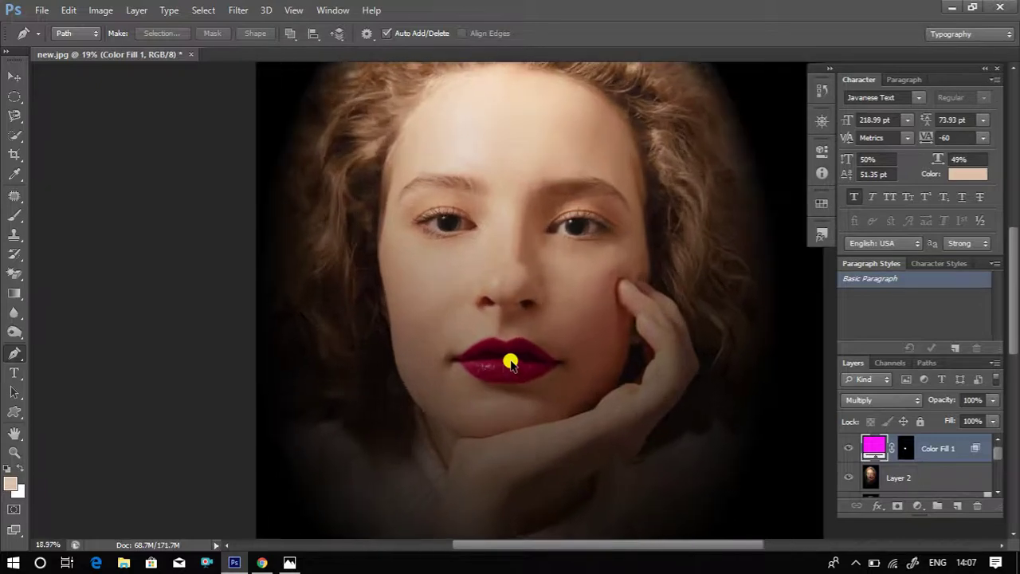
click(294, 562)
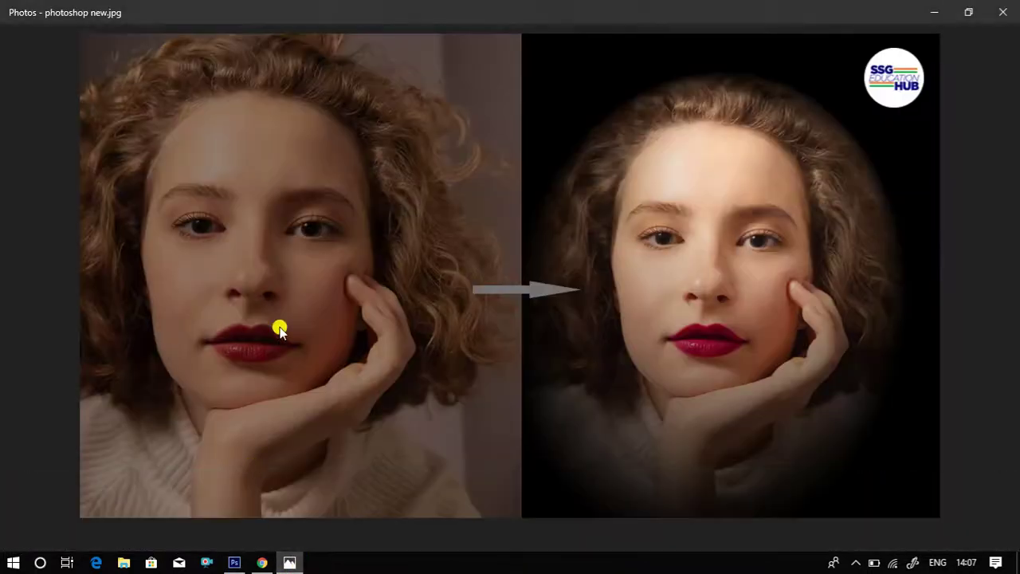
click(294, 563)
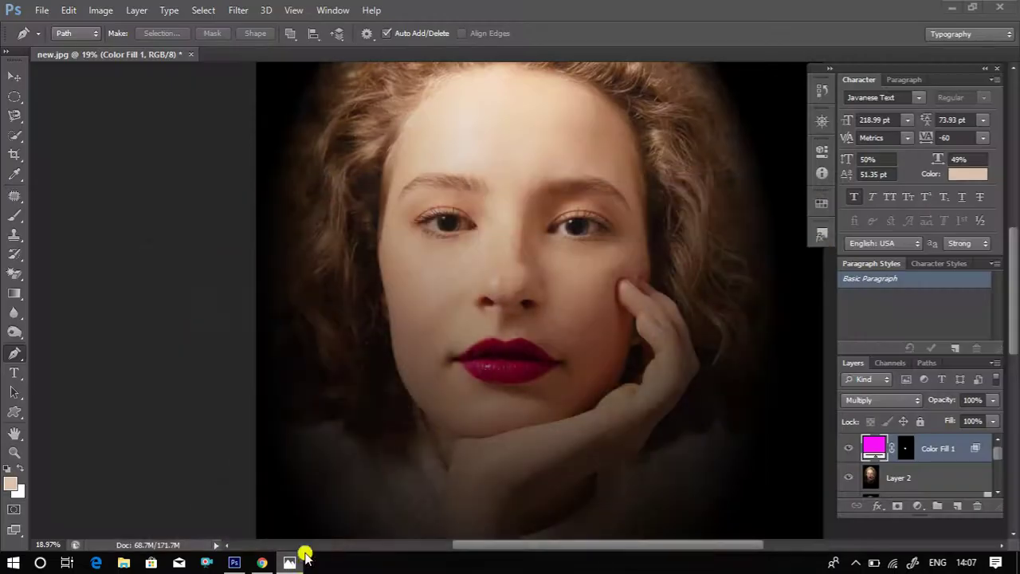
scroll(596, 306, up, 1)
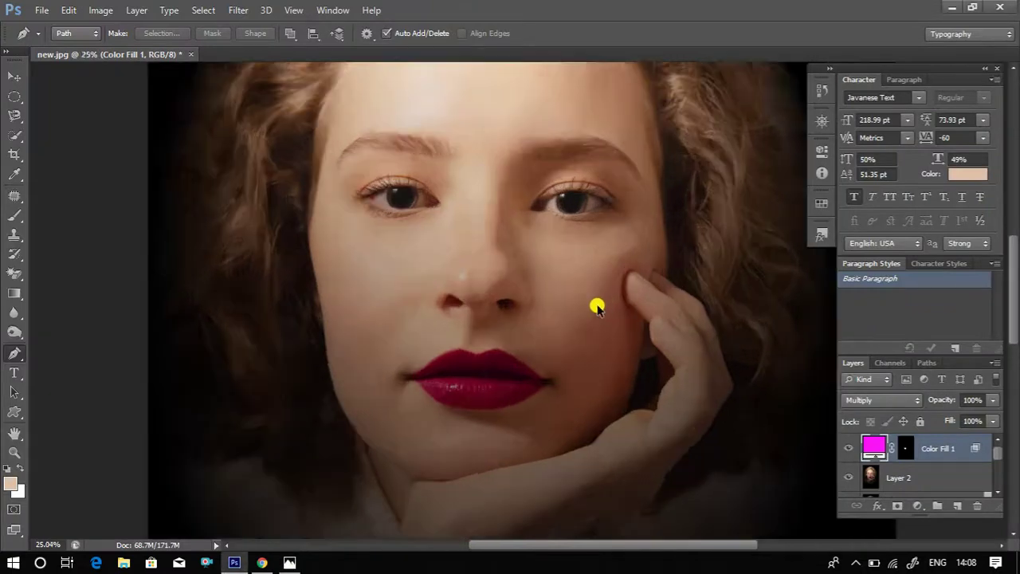
scroll(596, 306, down, 3)
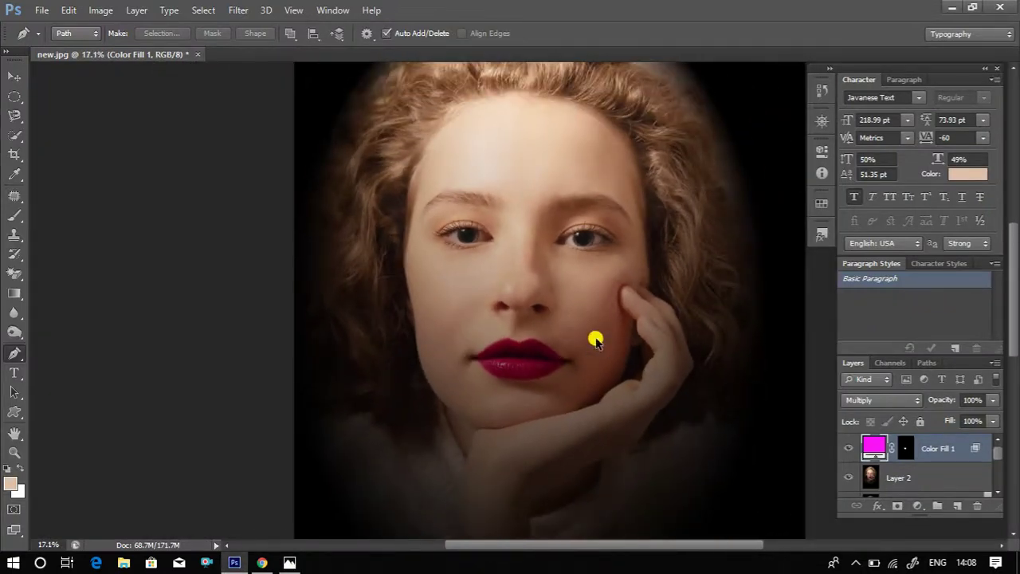
scroll(596, 339, up, 1)
scroll(596, 339, up, 1)
scroll(596, 339, up, 1)
scroll(596, 338, up, 1)
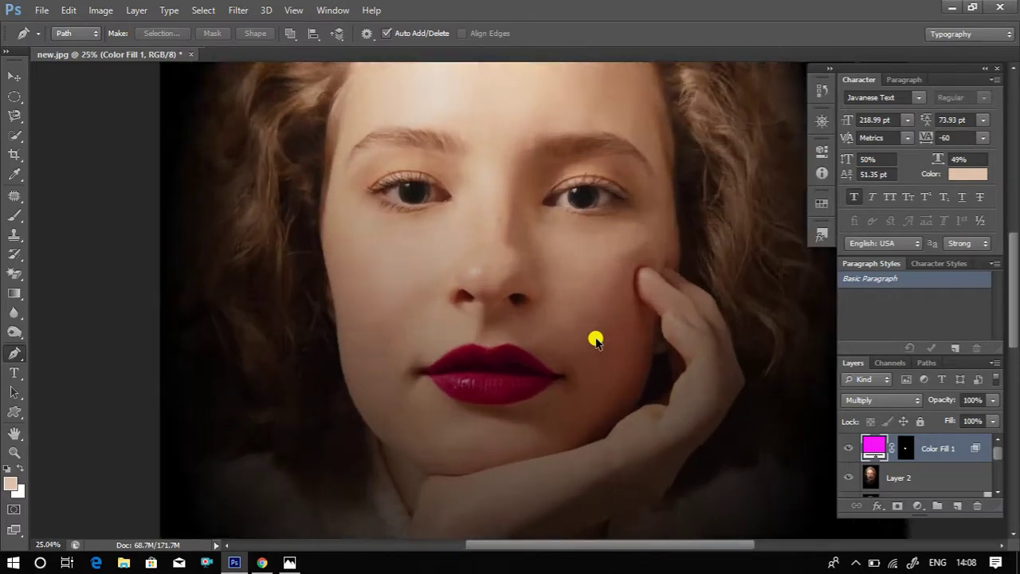
scroll(596, 339, up, 1)
scroll(596, 339, up, 2)
scroll(596, 338, up, 2)
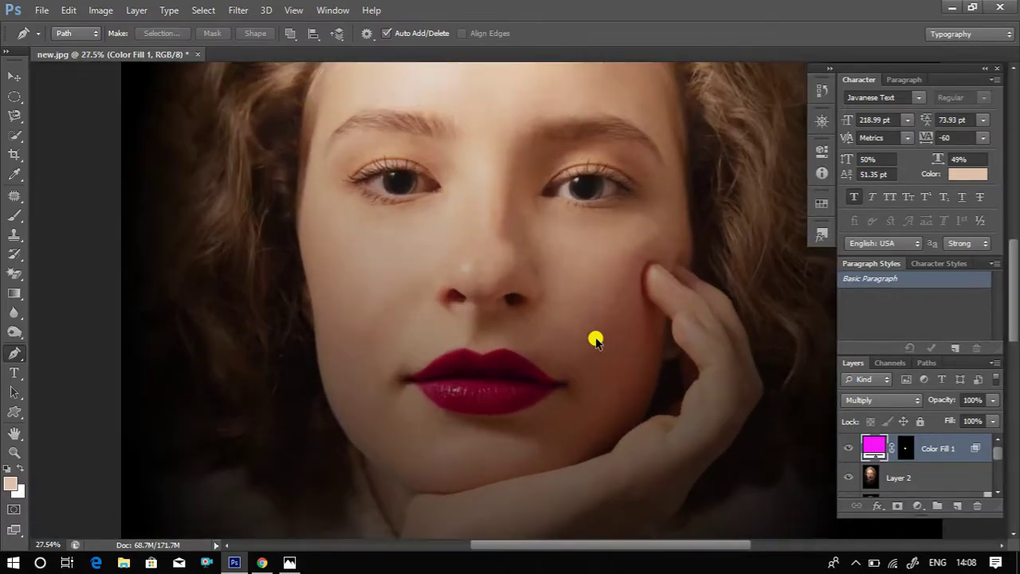
scroll(596, 339, up, 3)
scroll(595, 339, down, 2)
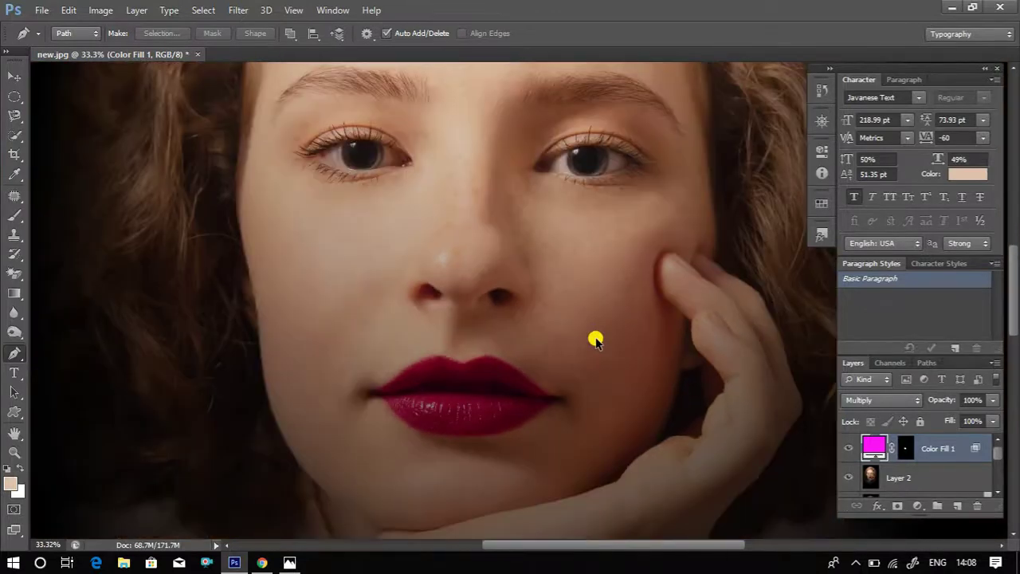
scroll(595, 340, up, 2)
scroll(595, 339, down, 2)
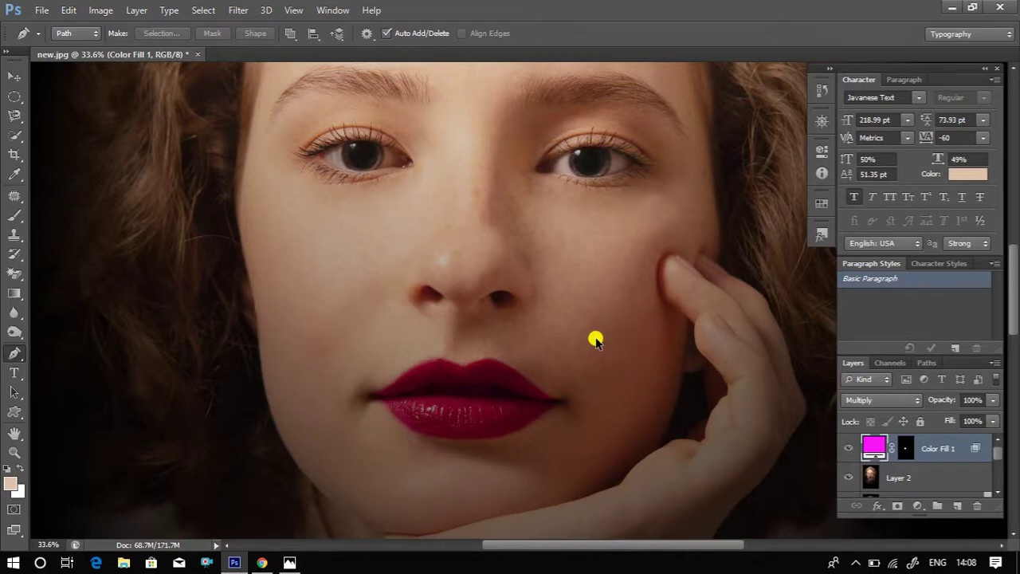
scroll(596, 340, down, 2)
scroll(595, 339, up, 3)
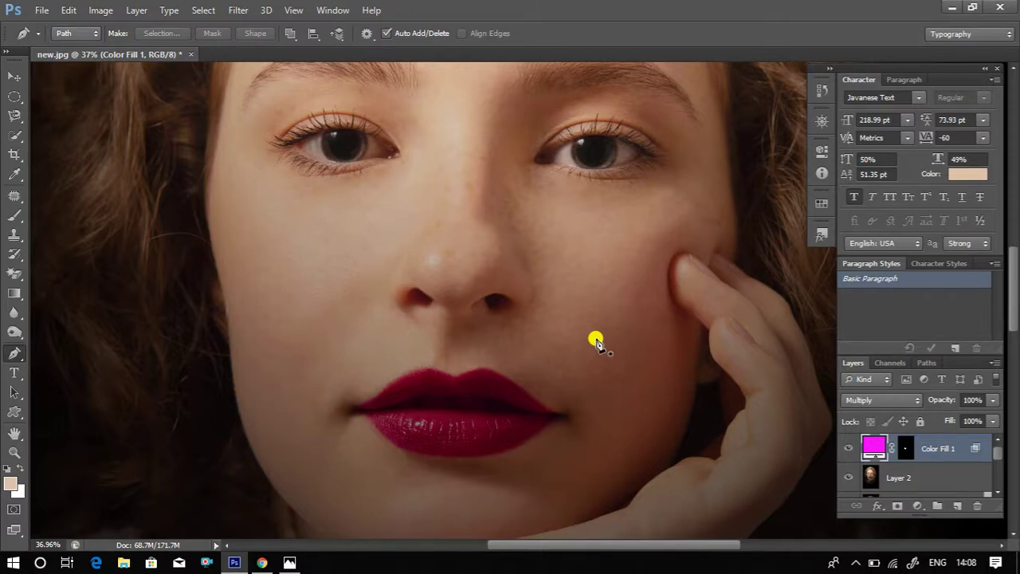
key(t)
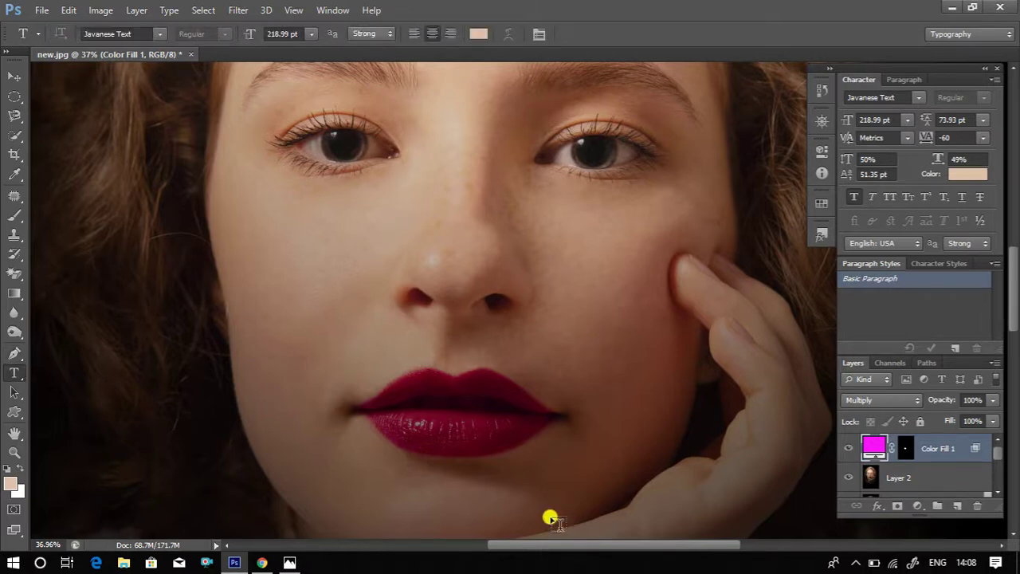
click(855, 563)
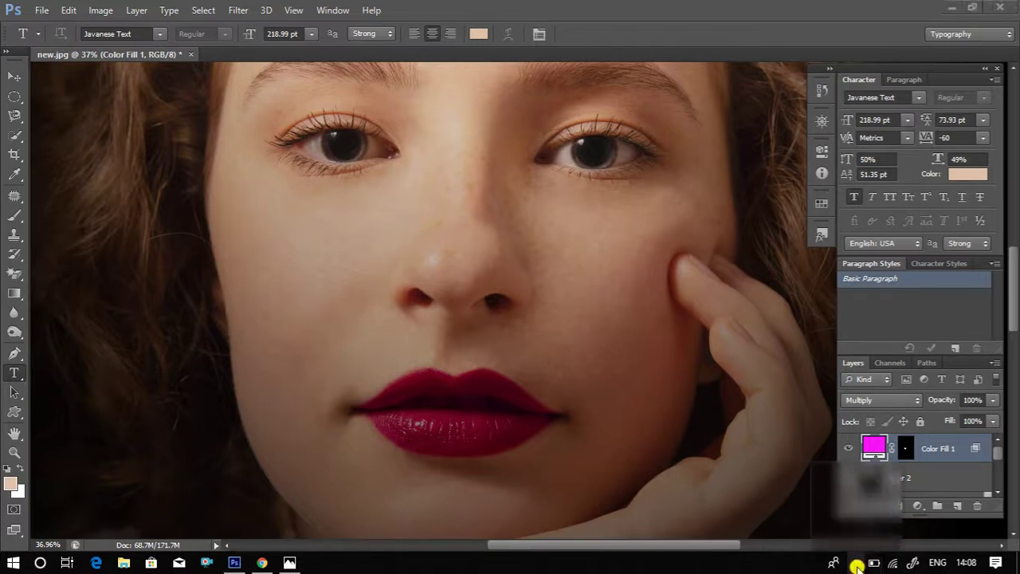
right_click(857, 510)
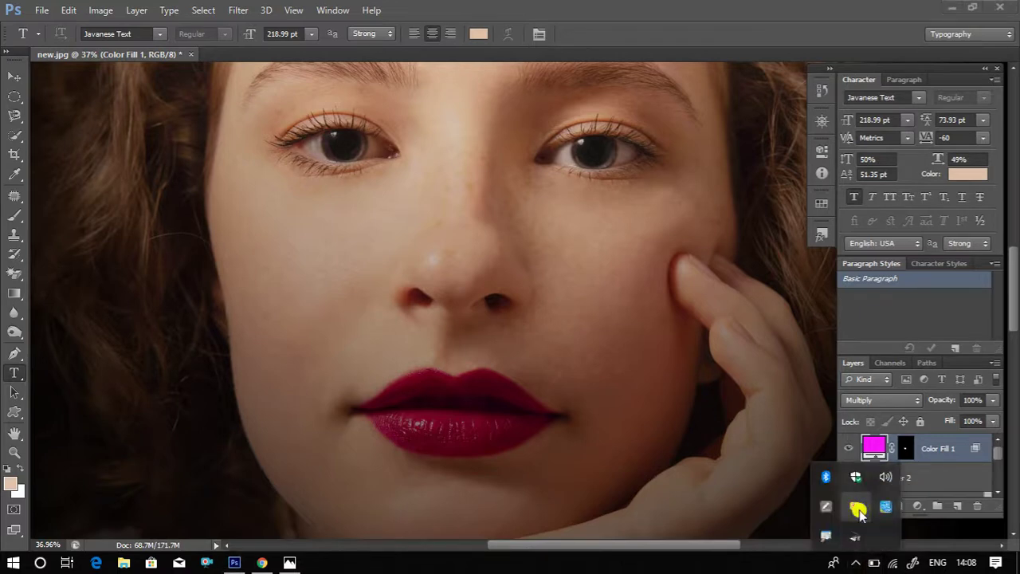